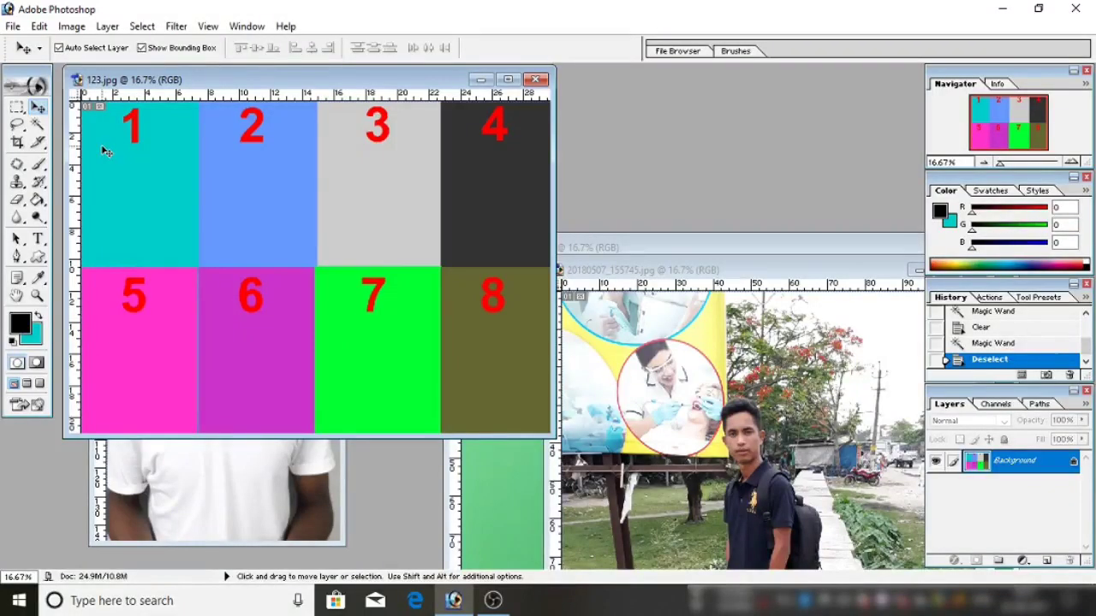
Examine the variants offered by the marquee and lasso selection tools
{"action": "left_click", "coordinate": [35, 126]}
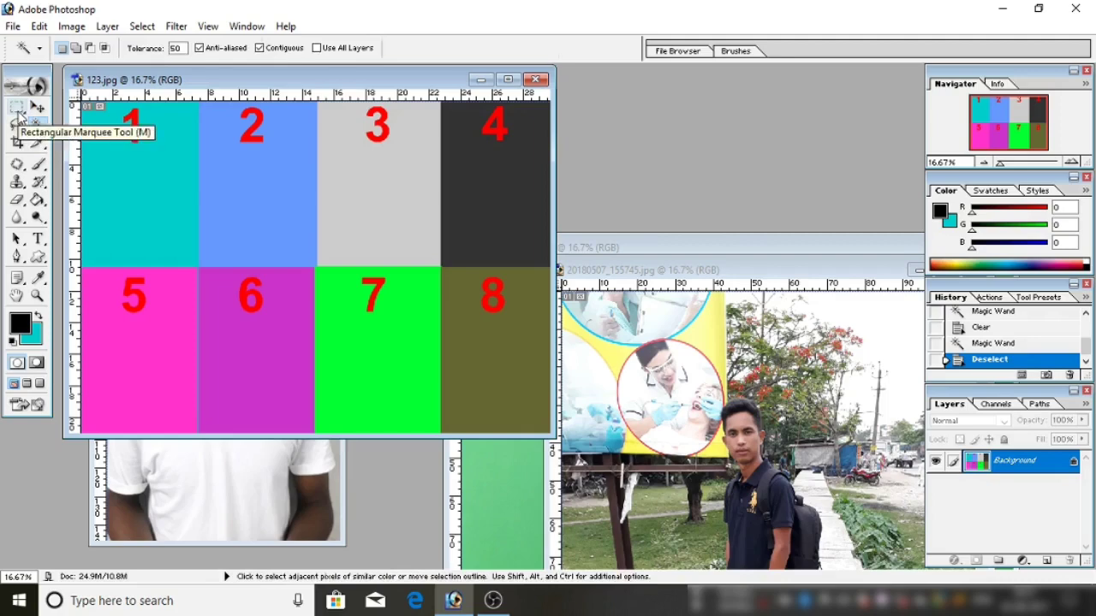
{"action": "left_click", "coordinate": [18, 109]}
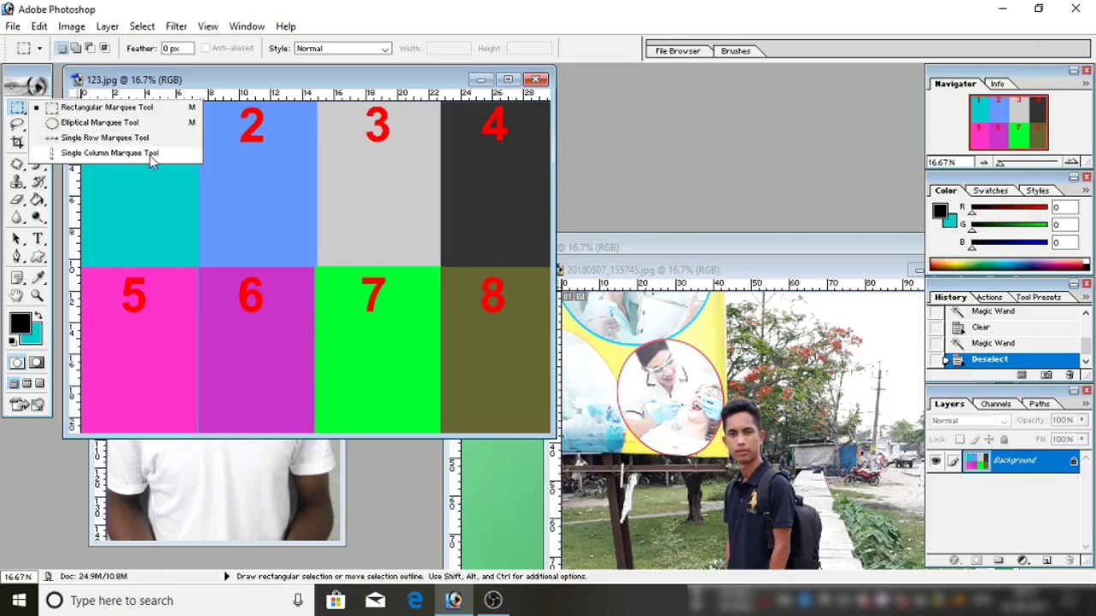
{"action": "left_click", "coordinate": [39, 76]}
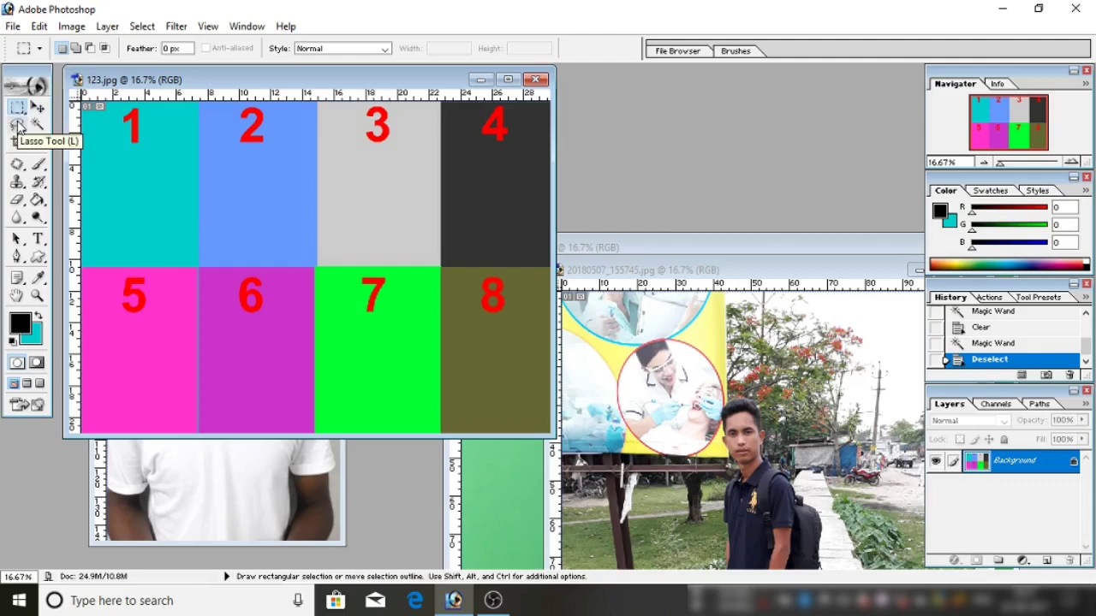
{"action": "left_click", "coordinate": [19, 126]}
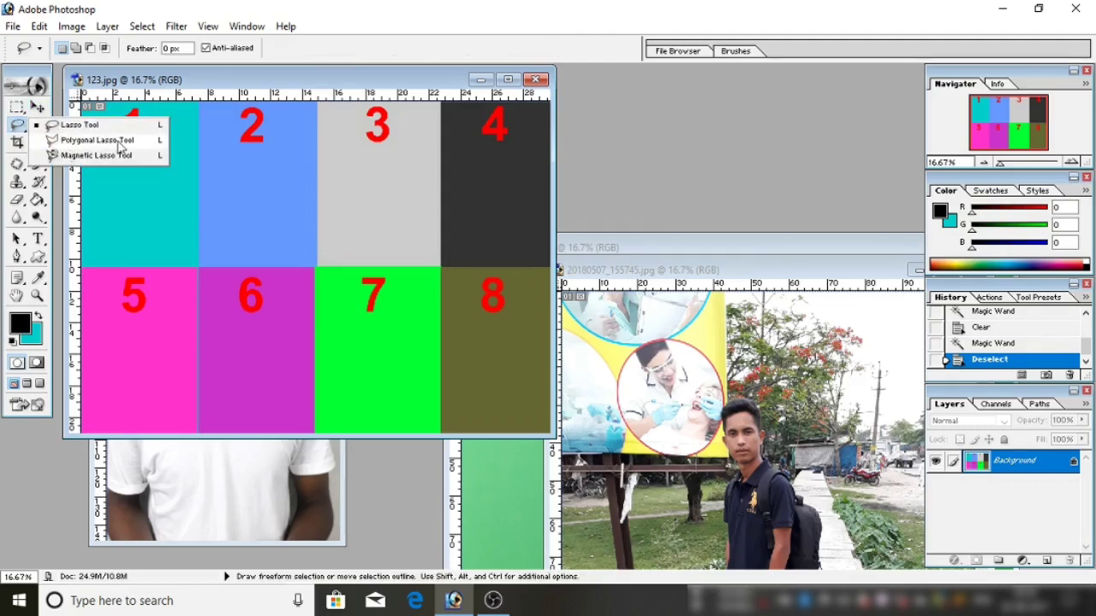
{"action": "left_click", "coordinate": [18, 109]}
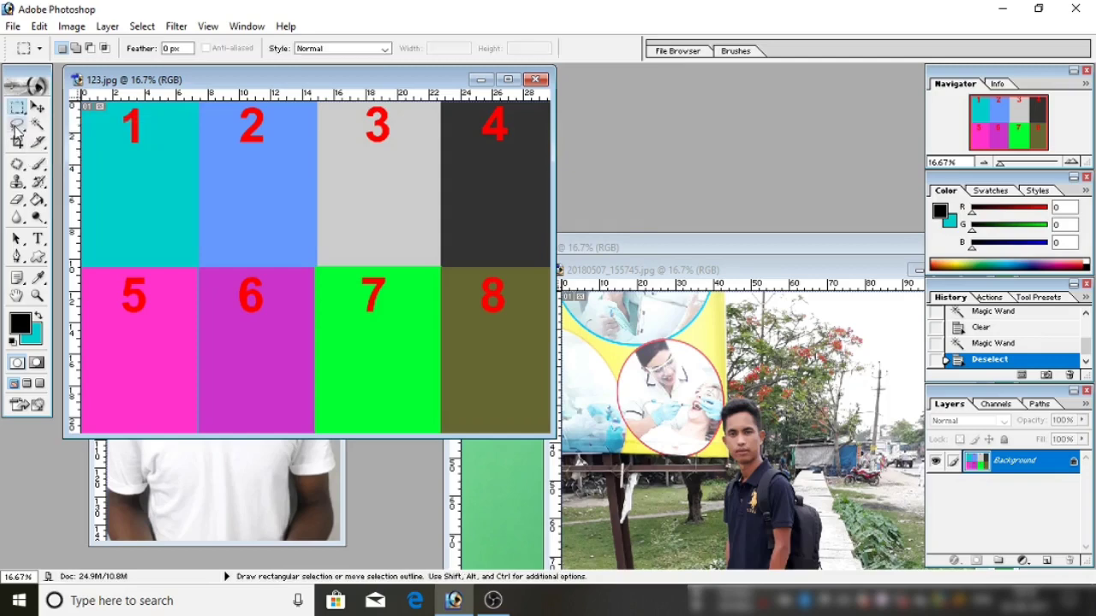
{"action": "left_click", "coordinate": [17, 126]}
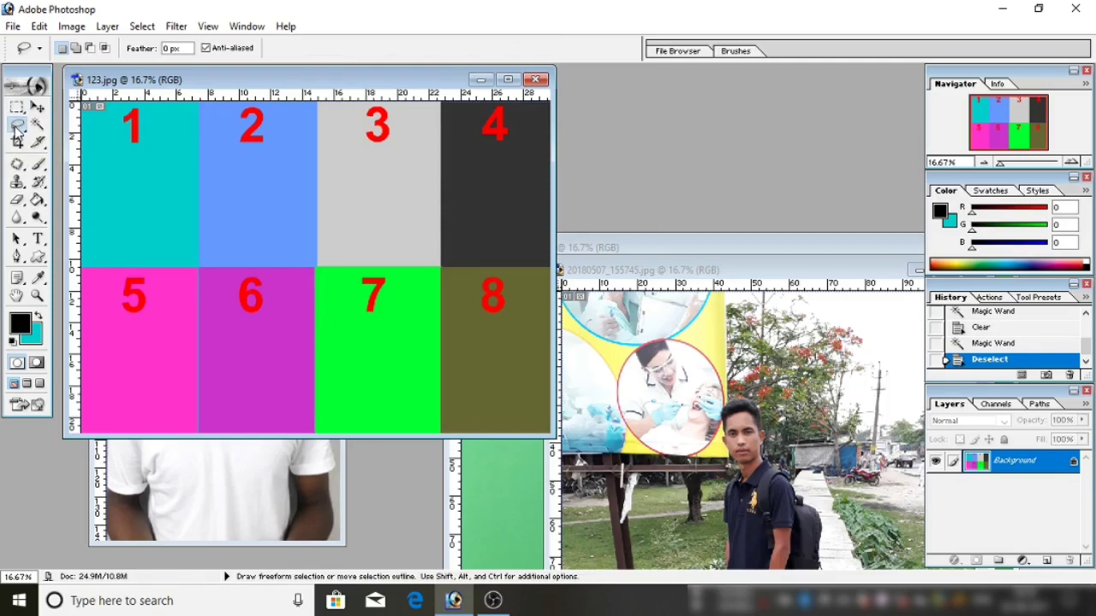
Activate the Magic Wand tool and shift the 123.jpg document window slightly down and to the right
{"action": "left_click", "coordinate": [37, 127]}
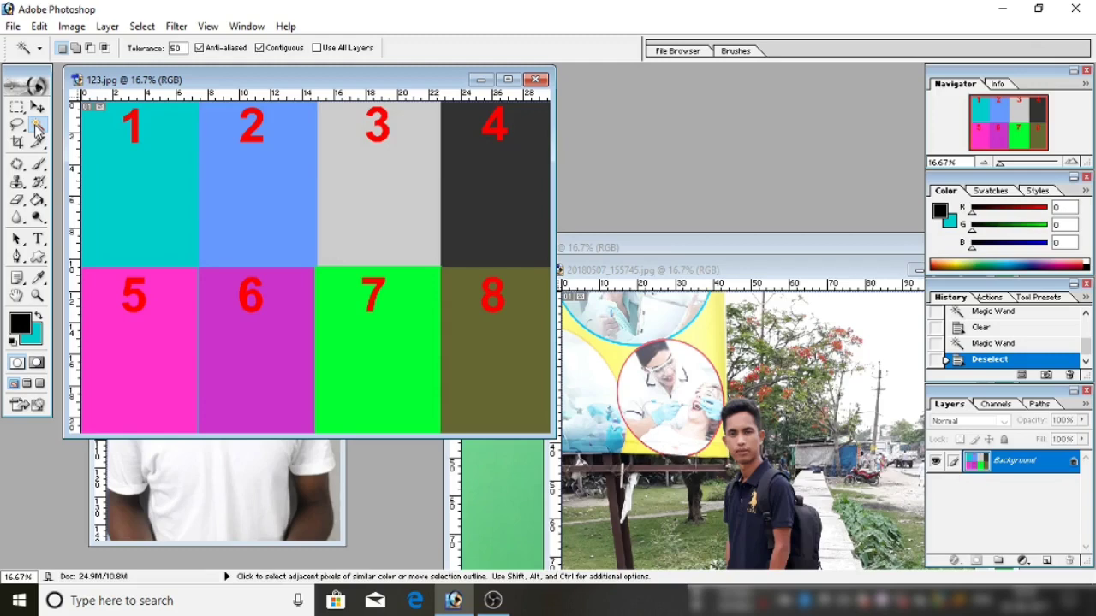
{"action": "left_click_drag", "start_coordinate": [283, 79], "coordinate": [301, 94]}
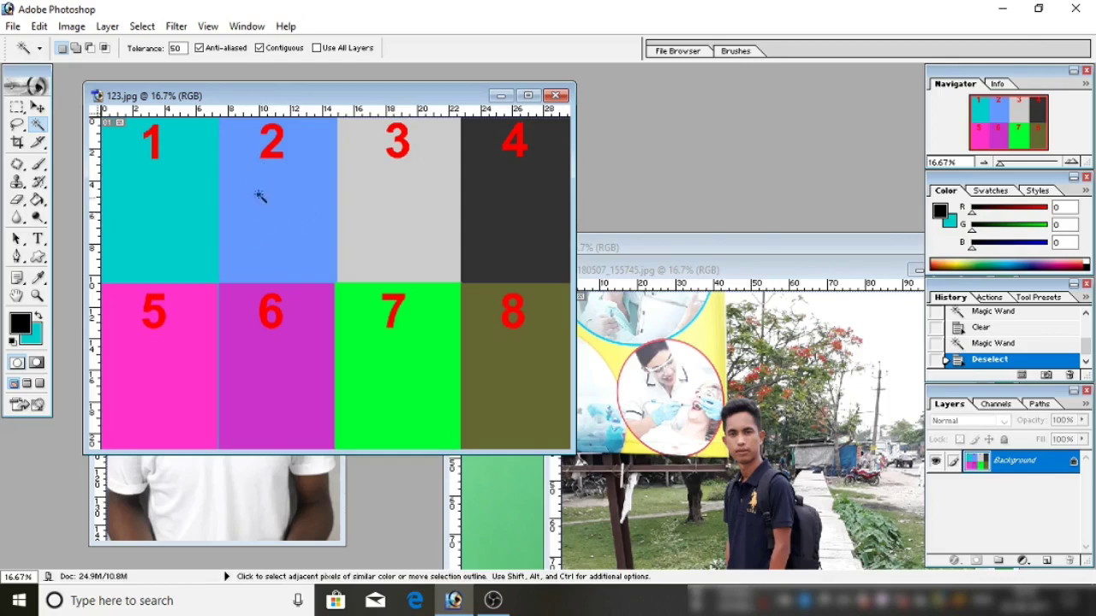
{"action": "left_click", "coordinate": [18, 108]}
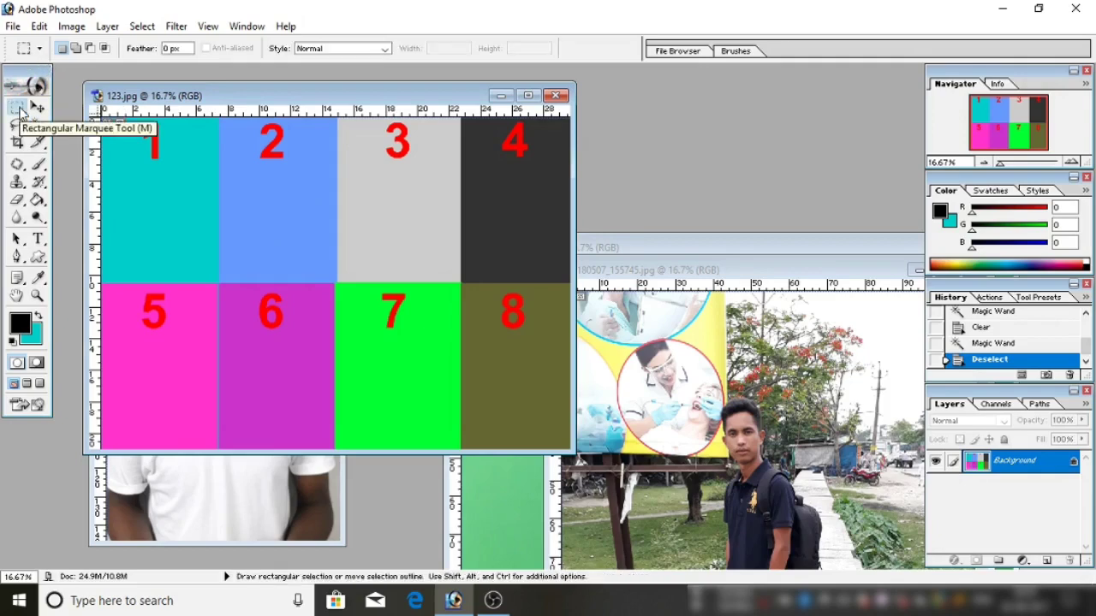
{"action": "left_click", "coordinate": [18, 126]}
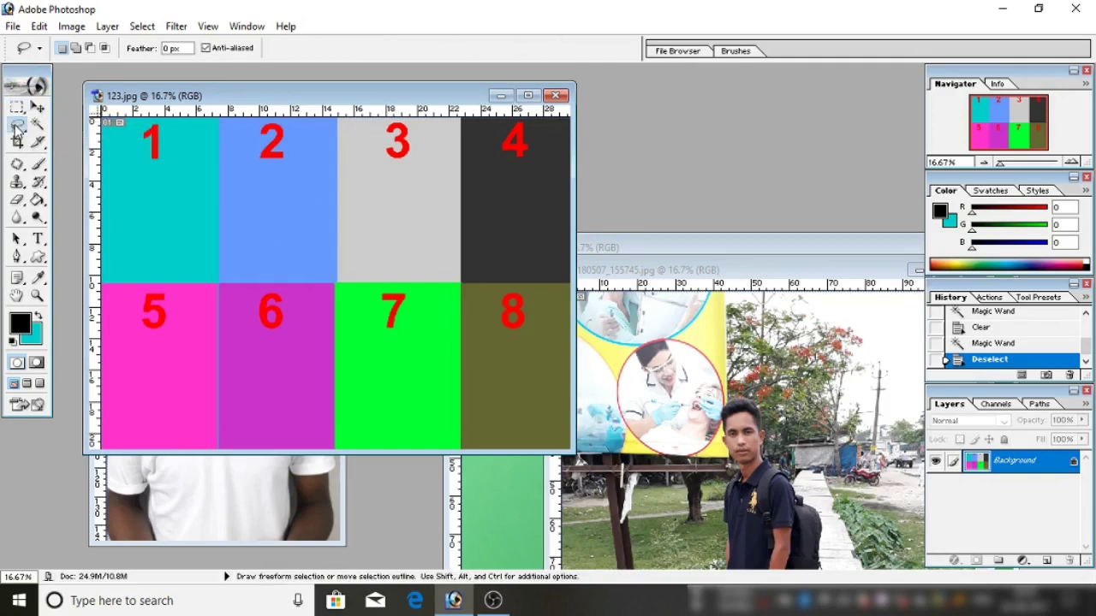
{"action": "left_click", "coordinate": [18, 108]}
{"action": "left_click", "coordinate": [17, 126]}
{"action": "left_click", "coordinate": [18, 108]}
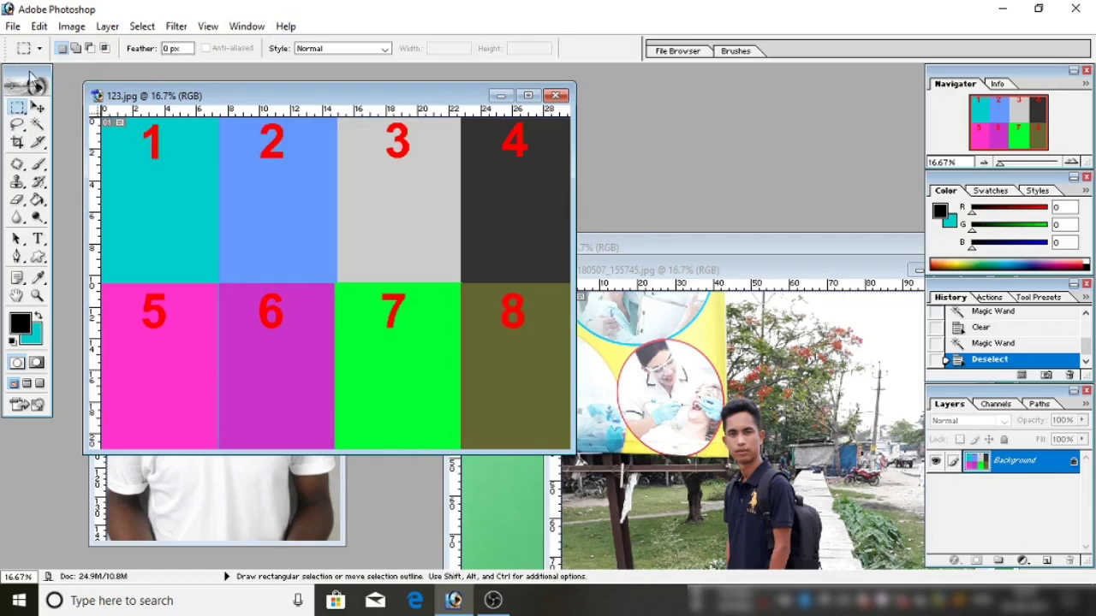
Select the blue panel 2 with the Magic Wand at tolerance 50 and fill it with the black foreground colour
{"action": "left_click", "coordinate": [37, 124]}
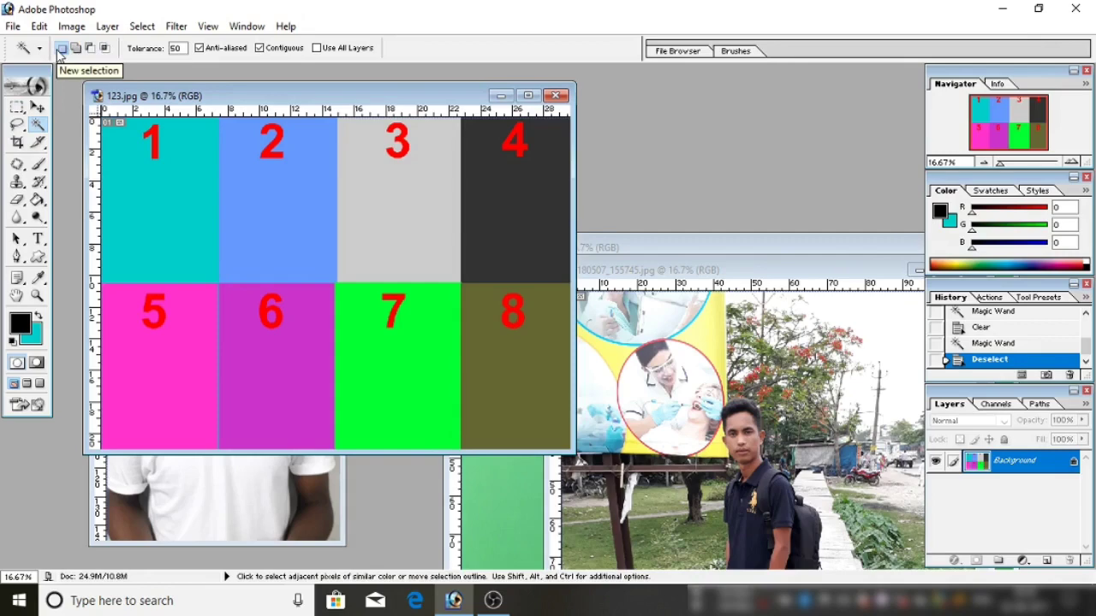
{"action": "left_click", "coordinate": [38, 107]}
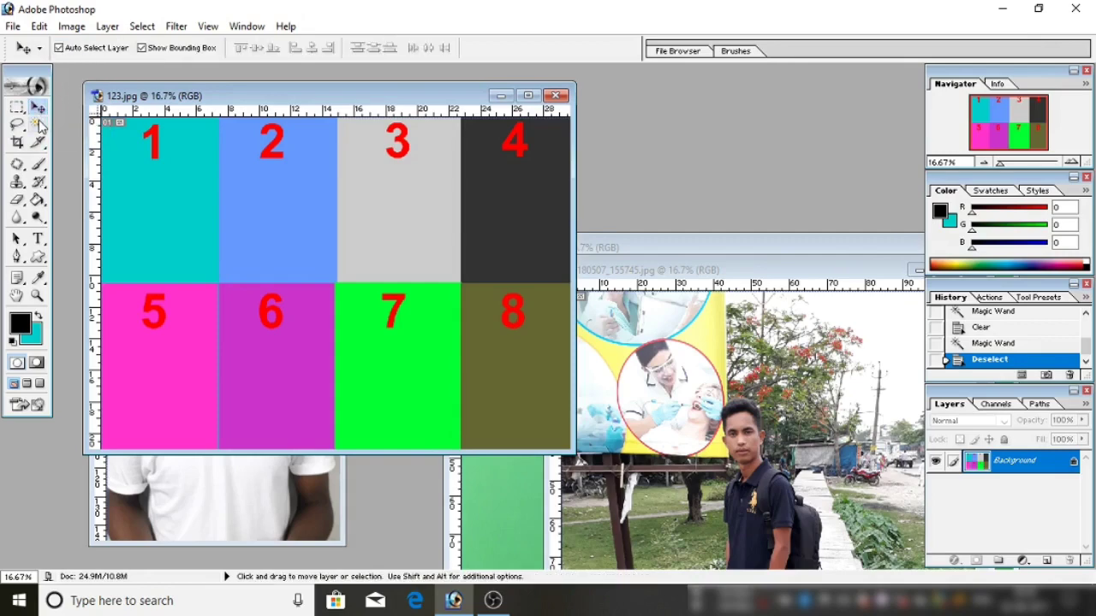
{"action": "left_click", "coordinate": [39, 125]}
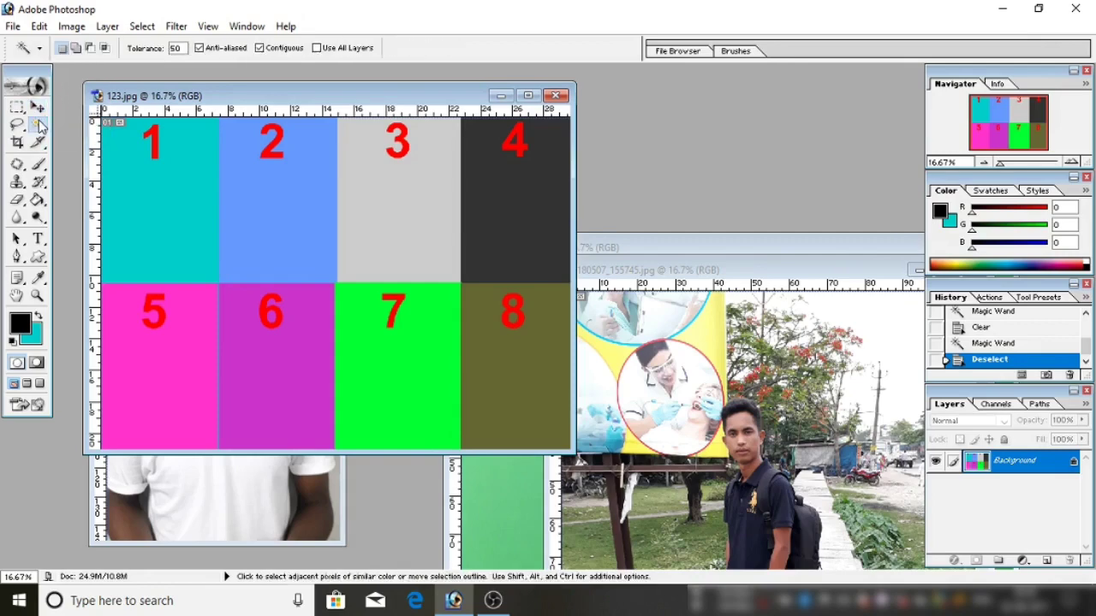
{"action": "left_click", "coordinate": [292, 191]}
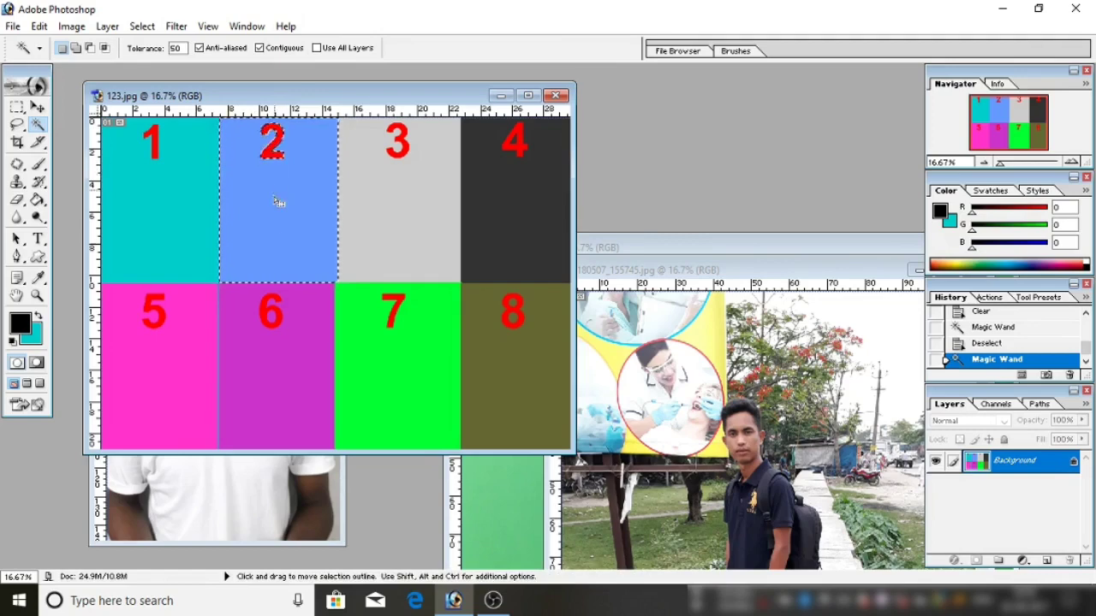
{"action": "left_click", "coordinate": [268, 229]}
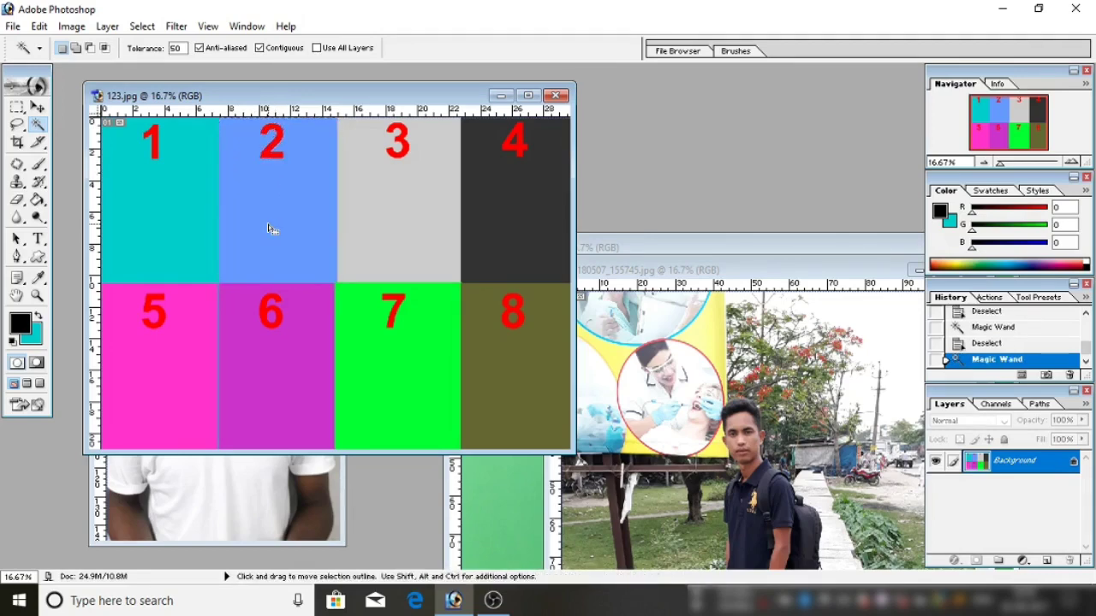
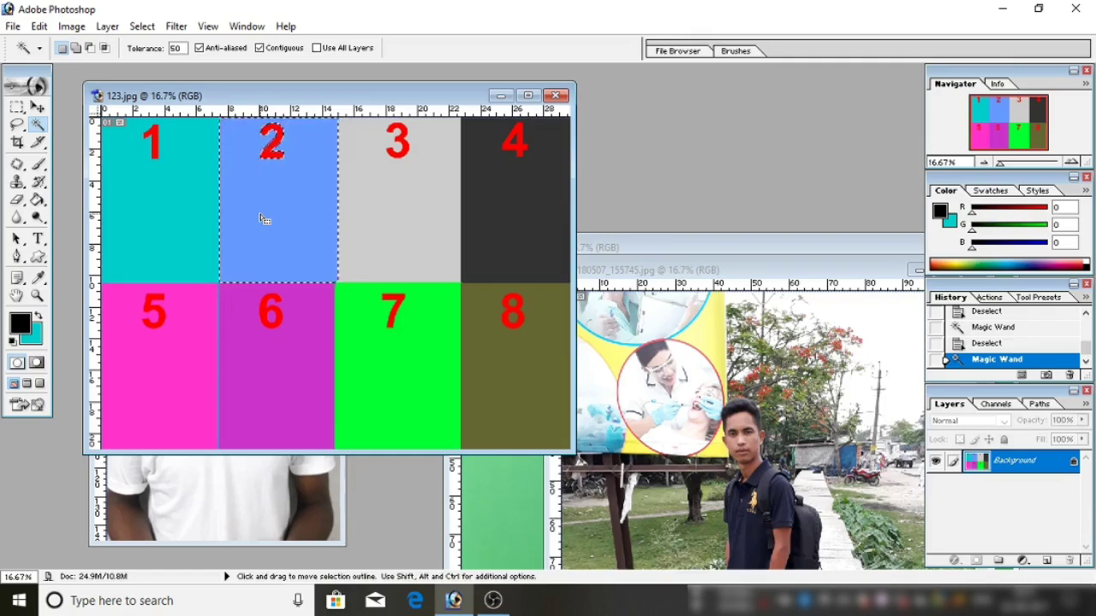
{"action": "key", "text": "alt"}
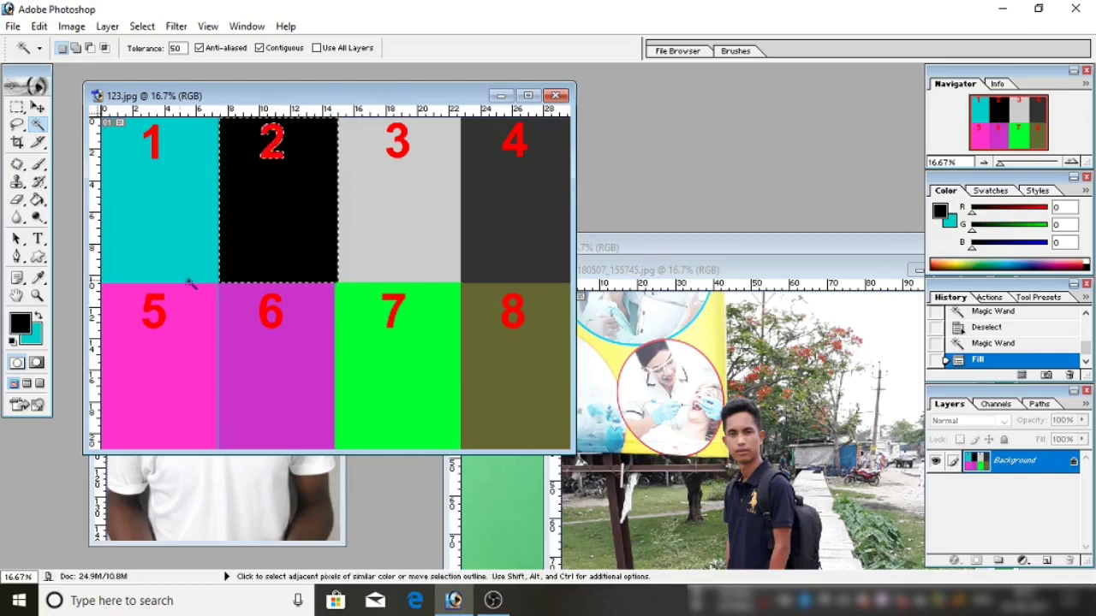
Change the background colour from the colour picker to a fully saturated bright red
{"action": "left_click", "coordinate": [36, 341]}
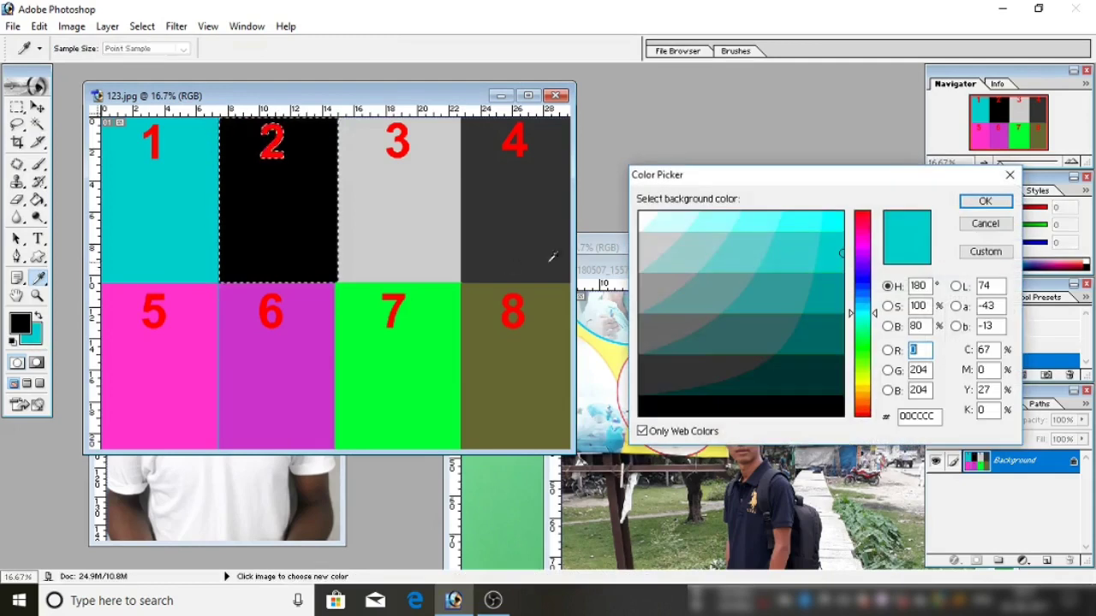
{"action": "left_click", "coordinate": [865, 308]}
{"action": "left_click_drag", "start_coordinate": [868, 315], "coordinate": [863, 219]}
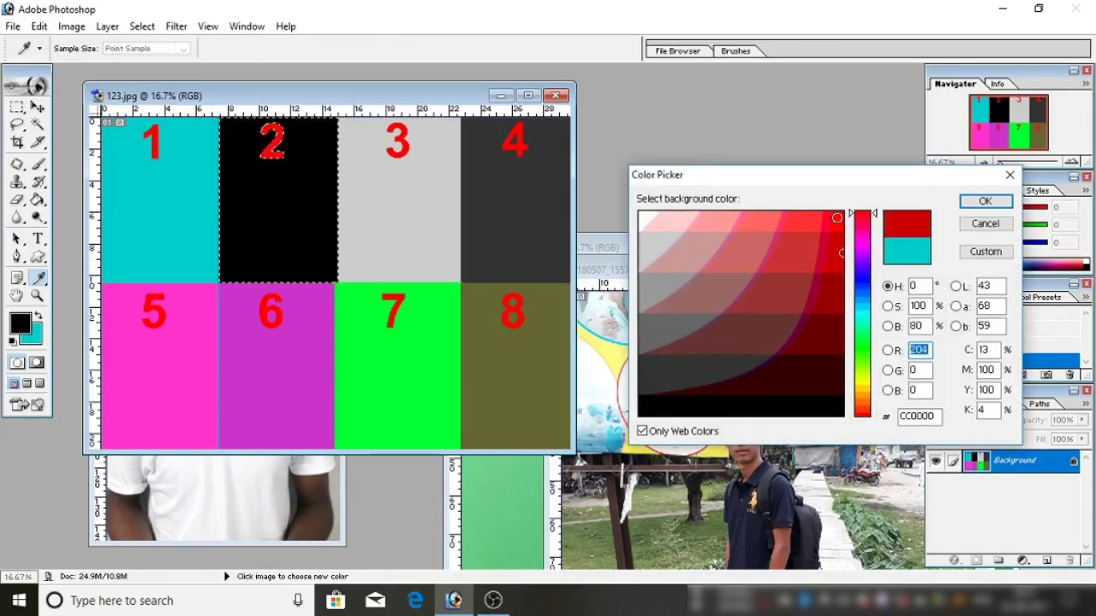
{"action": "left_click", "coordinate": [843, 214]}
{"action": "left_click", "coordinate": [985, 201]}
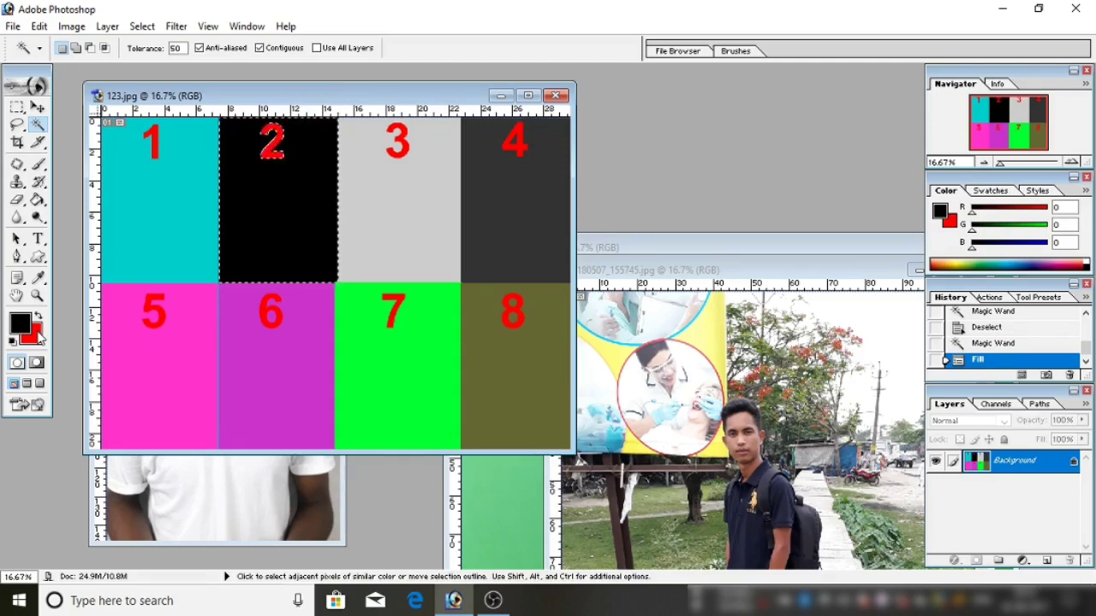
Fill the selected panel 2 with the red background colour
{"action": "key", "text": "ctrl"}
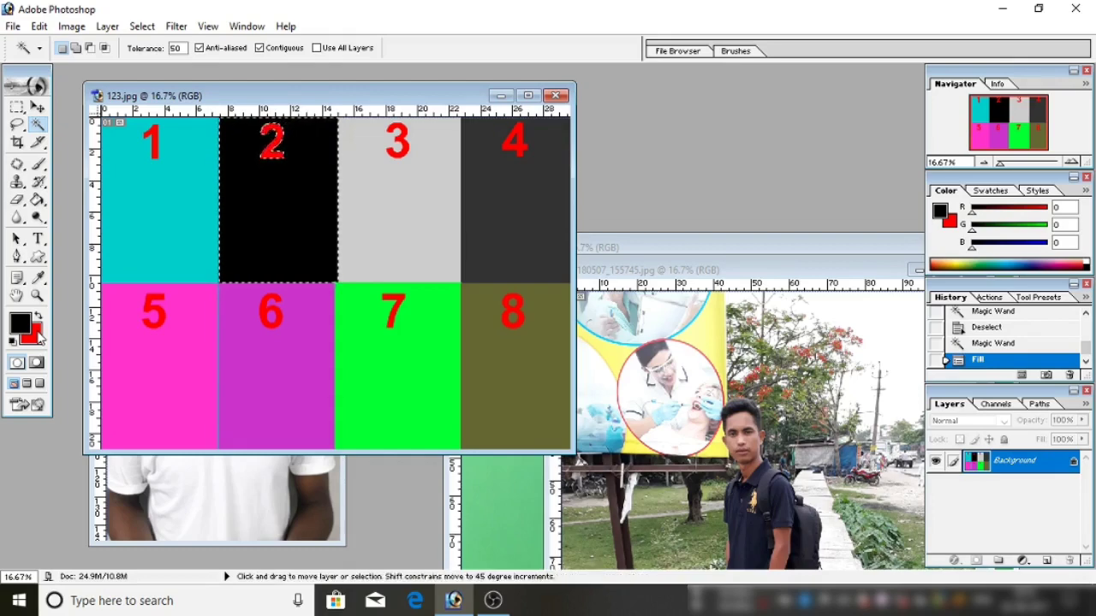
{"action": "key", "text": "ctrl+BackSpace"}
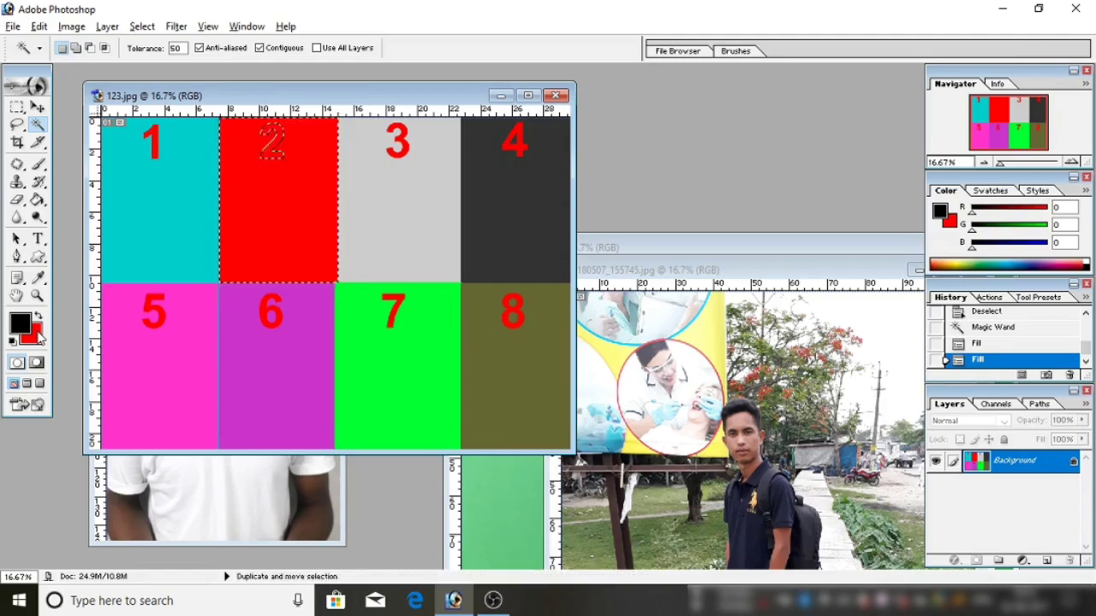
Undo the red and black fills of panel 2 and clear its selection
{"action": "key", "text": "ctrl+z"}
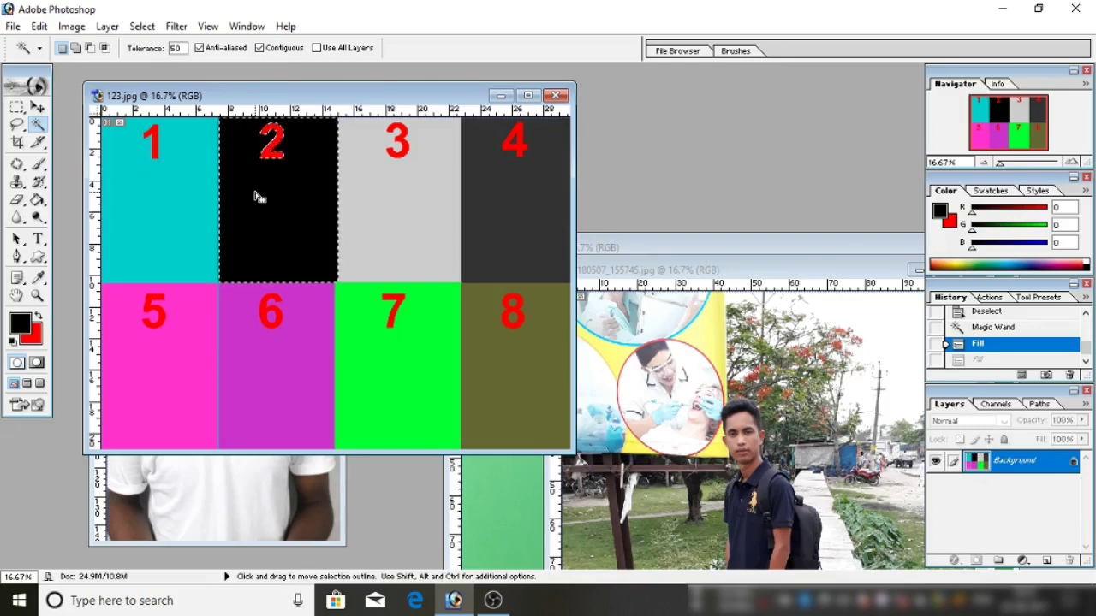
{"action": "key", "text": "ctrl+alt+z"}
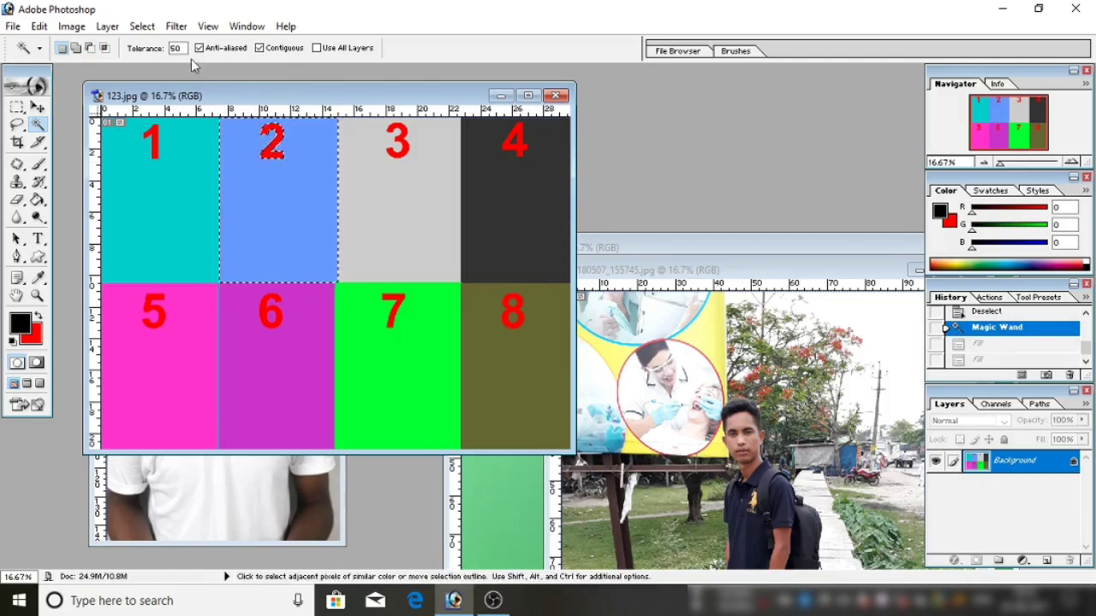
{"action": "right_click", "coordinate": [265, 194]}
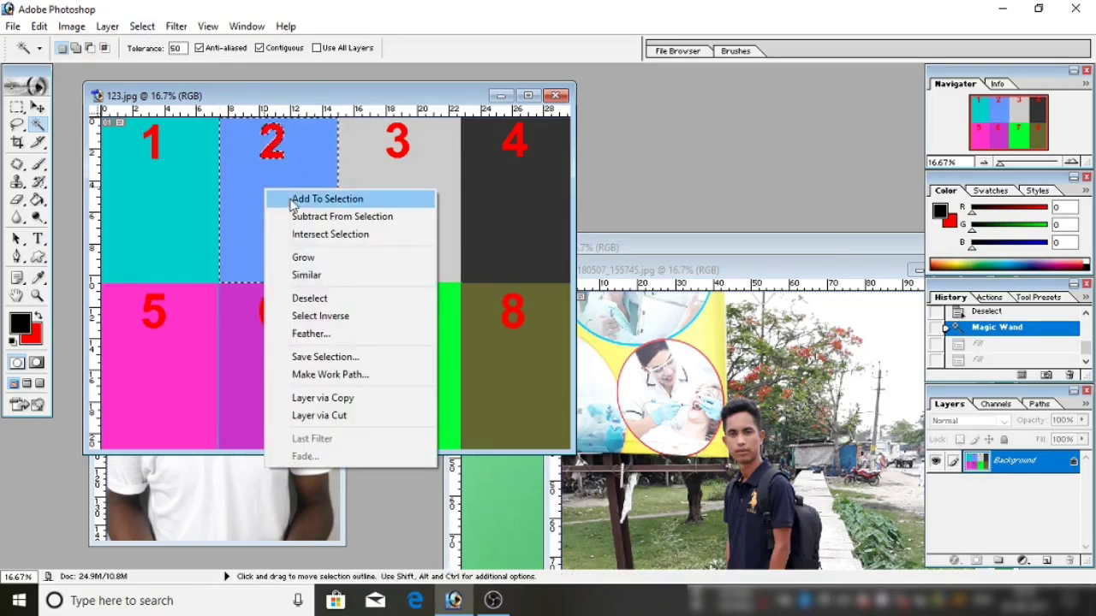
{"action": "left_click", "coordinate": [310, 299]}
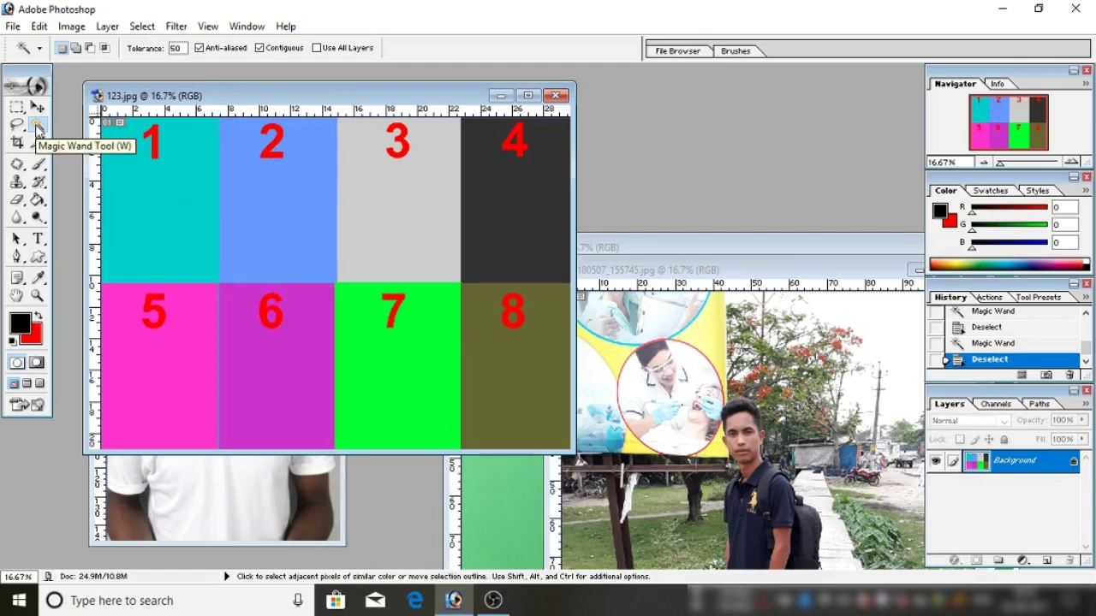
Select only the red numeral 2 with the Magic Wand and fill it with the black foreground colour
{"action": "left_click", "coordinate": [272, 141]}
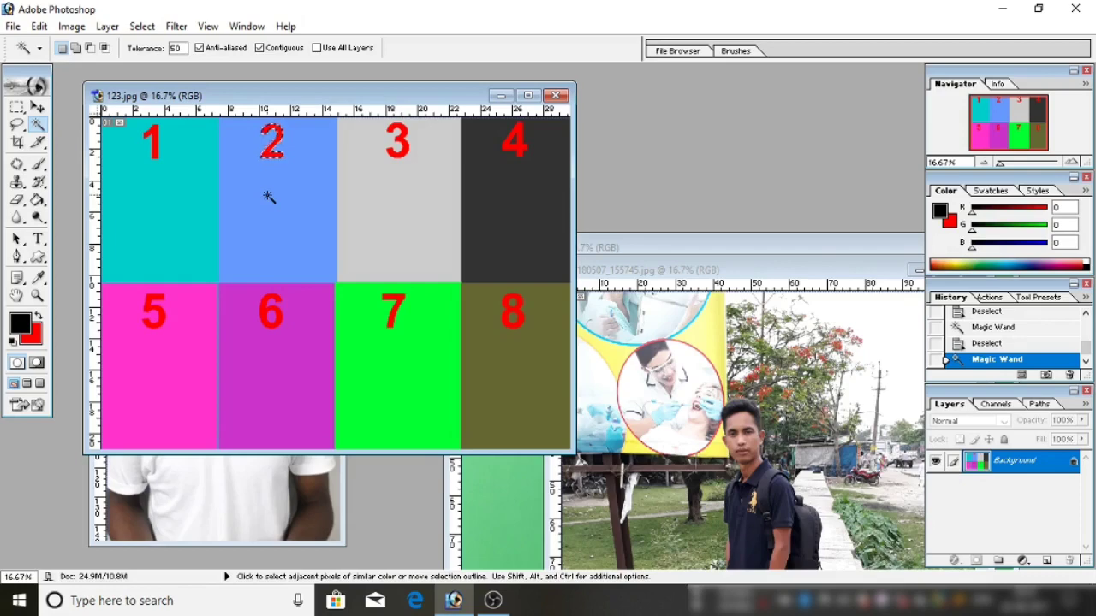
{"action": "key", "text": "alt"}
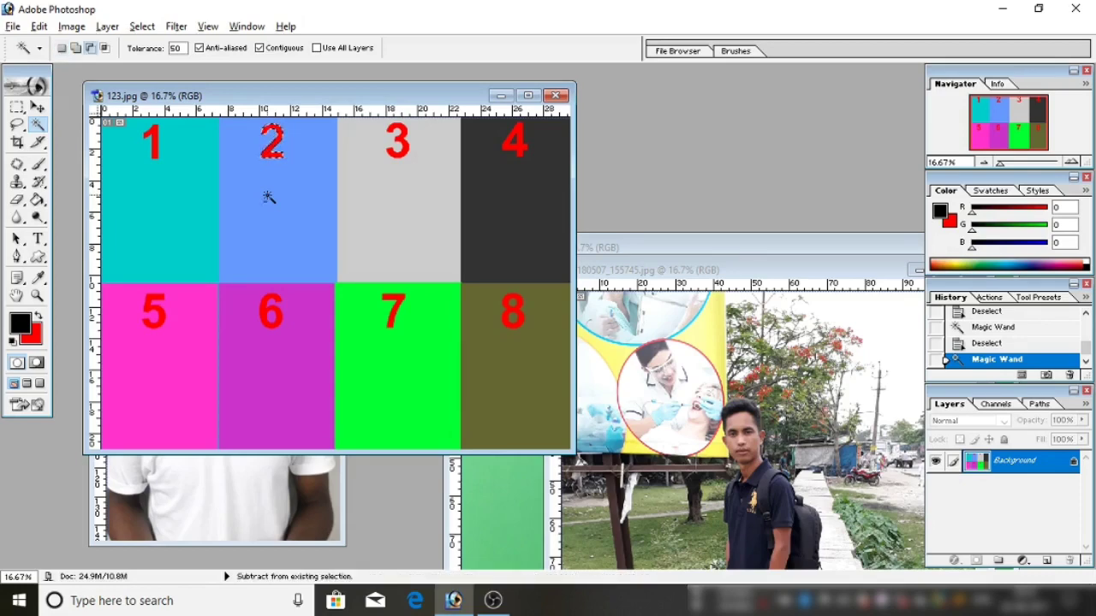
{"action": "key", "text": "alt+BackSpace"}
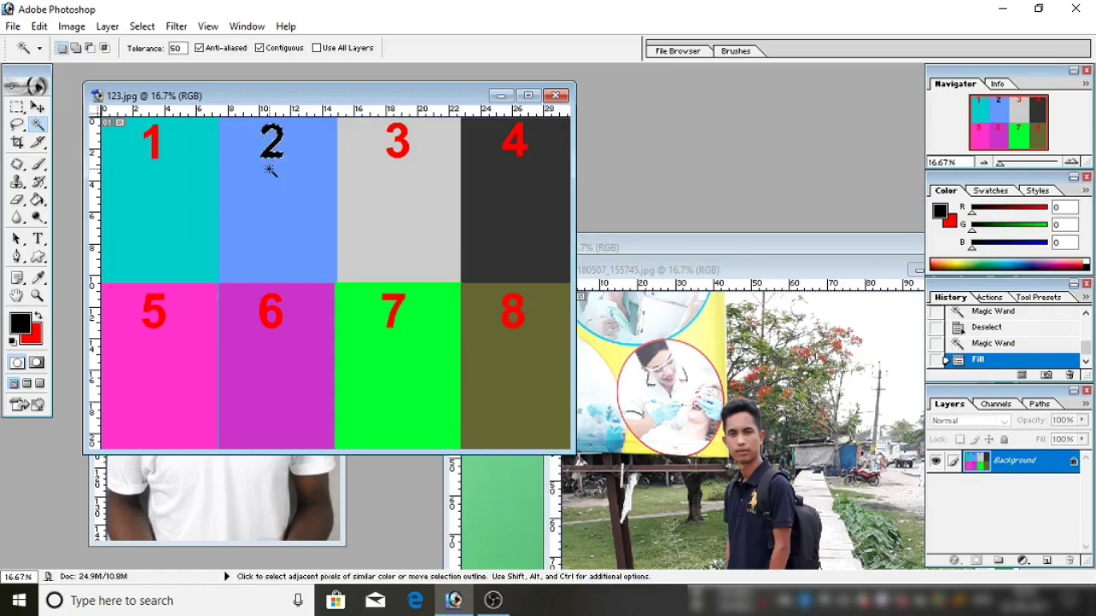
Undo the black fill of the numeral 2 and deselect it
{"action": "key", "text": "ctrl+z"}
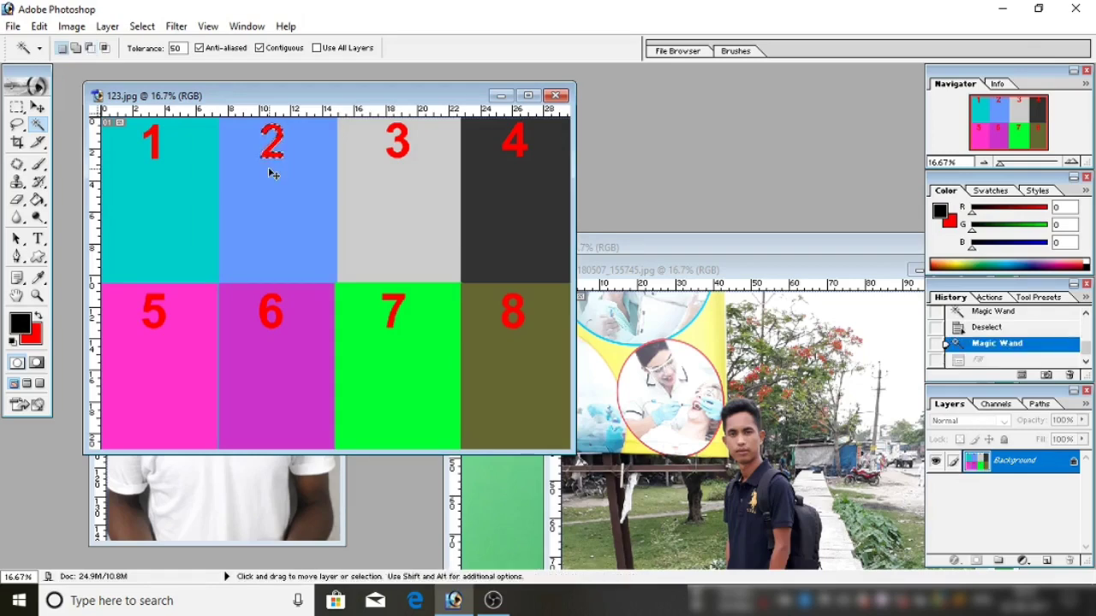
{"action": "key", "text": "ctrl+d"}
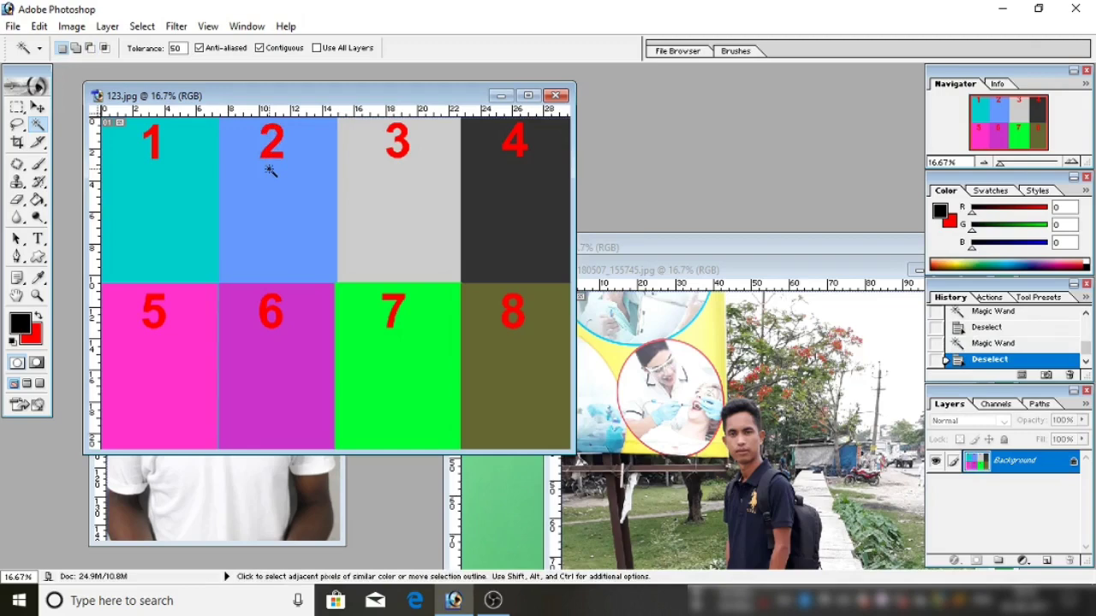
Select the light grey panel 3 with the Magic Wand and fill it with the black foreground colour
{"action": "left_click", "coordinate": [399, 214]}
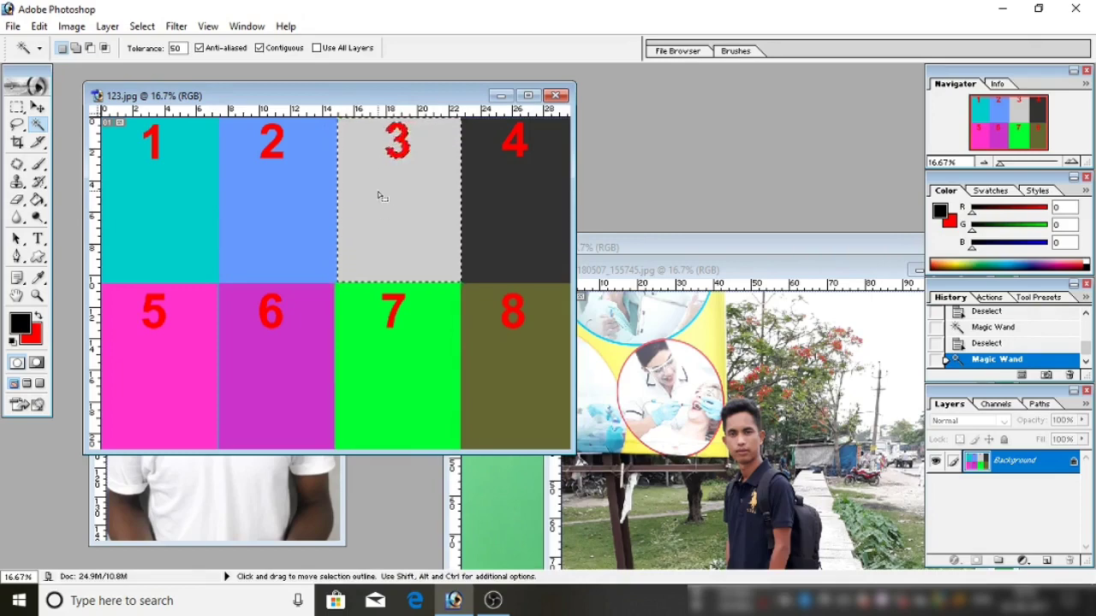
{"action": "key", "text": "alt+BackSpace"}
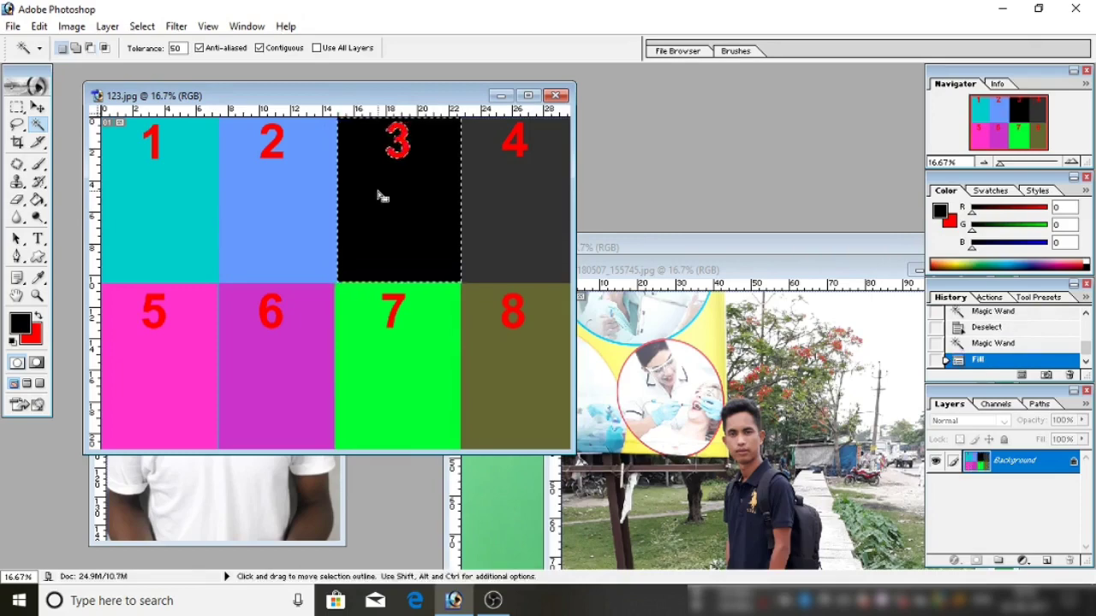
{"action": "key", "text": "ctrl"}
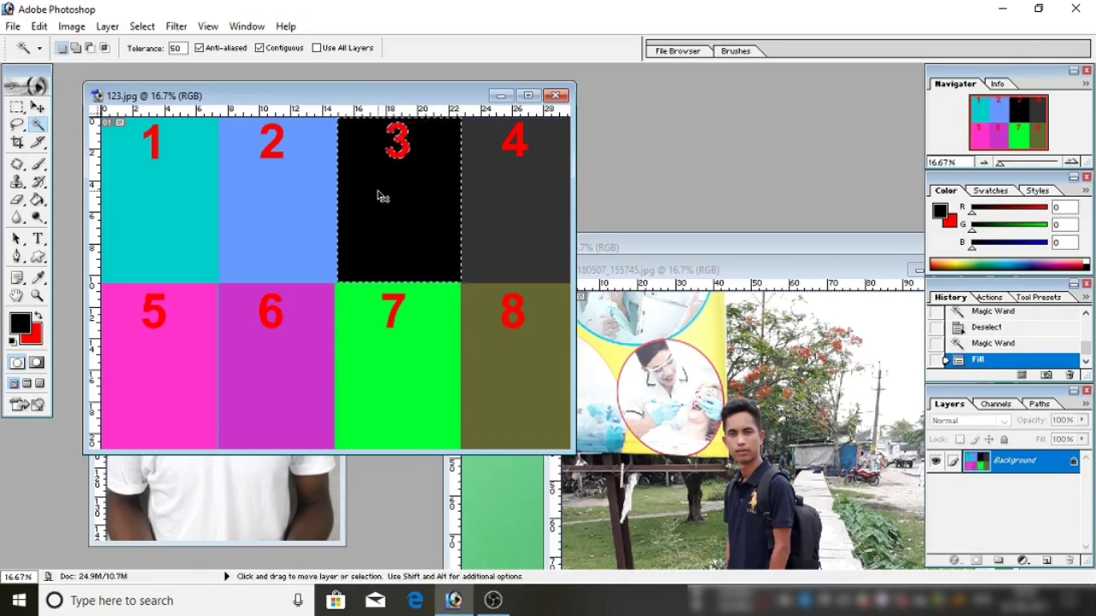
Fill the selected panel 3 with the red background colour and close 123.jpg without saving
{"action": "key", "text": "ctrl+BackSpace"}
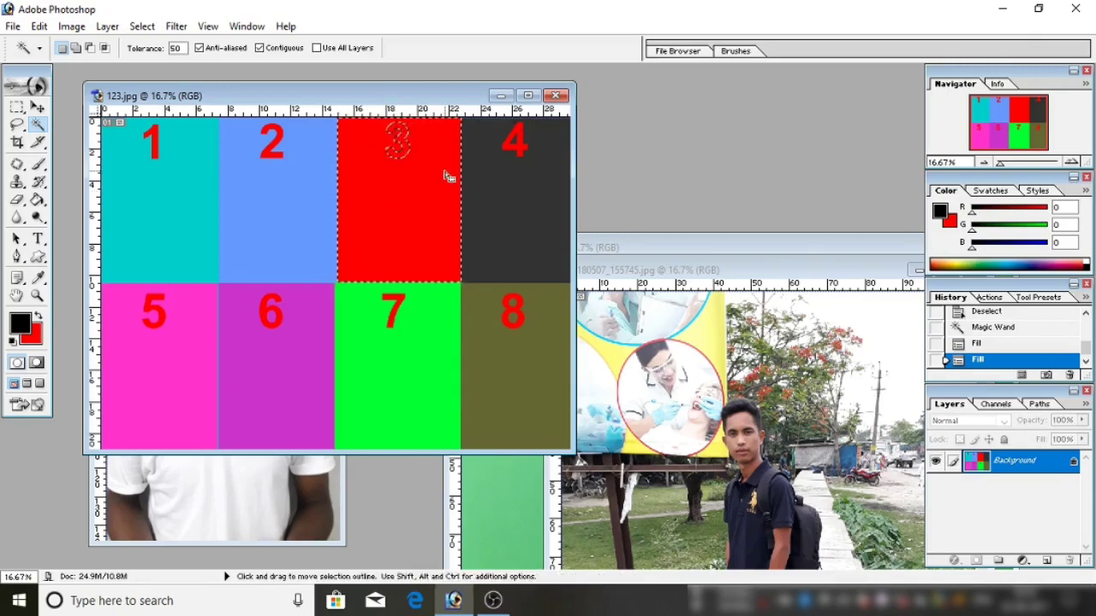
{"action": "left_click", "coordinate": [556, 96]}
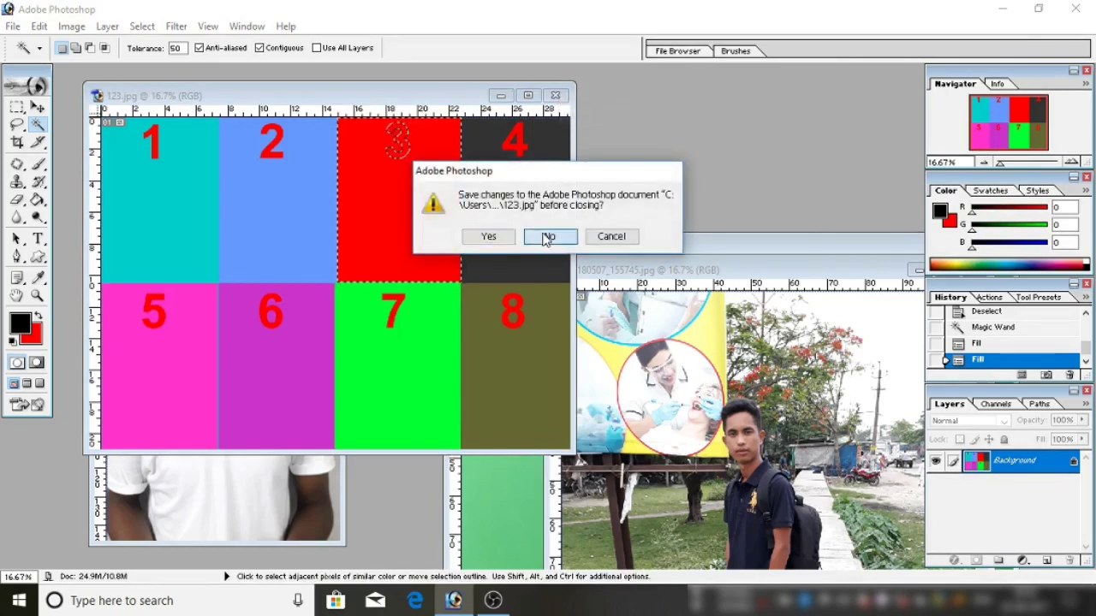
{"action": "left_click", "coordinate": [548, 237]}
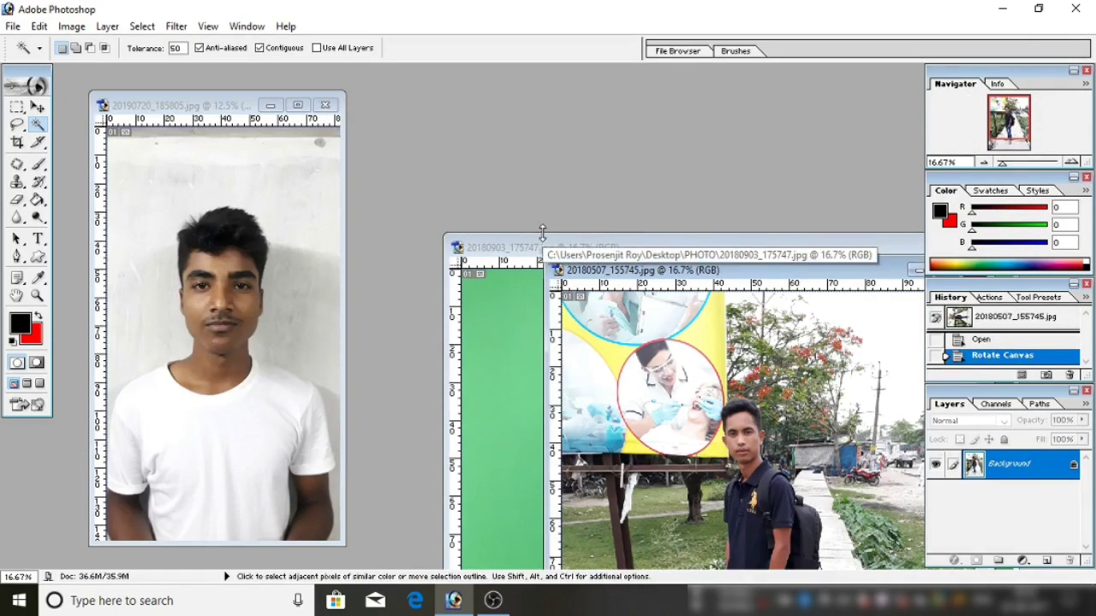
Maximize 20190720_185805.jpg and select its pale wall with the Magic Wand at a tolerance of 100
{"action": "left_click", "coordinate": [299, 105]}
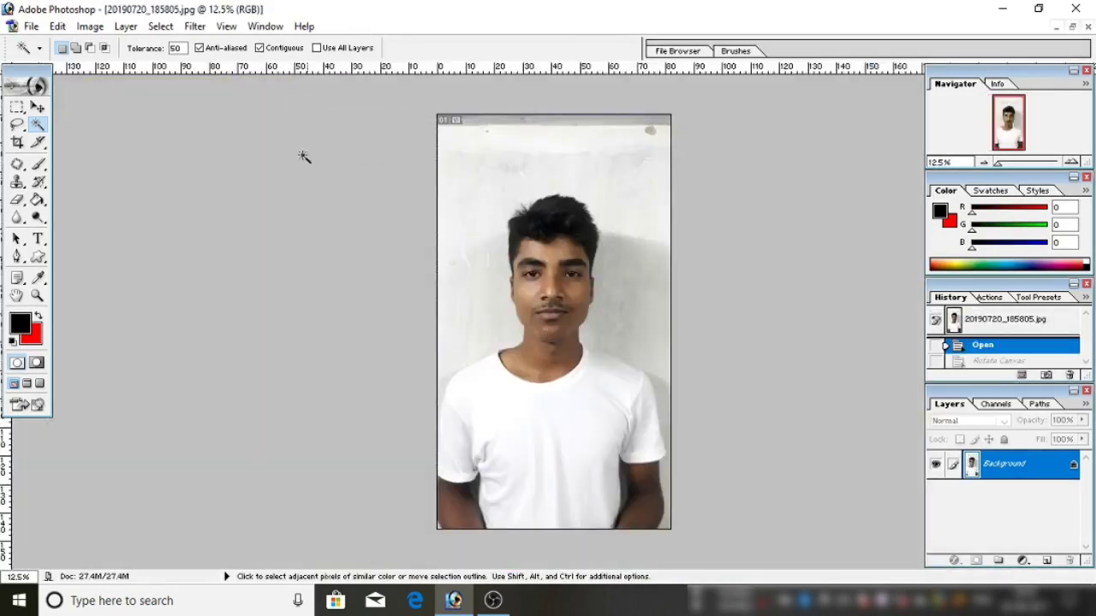
{"action": "left_click", "coordinate": [174, 48]}
{"action": "type", "text": "100"}
{"action": "key", "text": "Return"}
{"action": "left_click", "coordinate": [466, 253]}
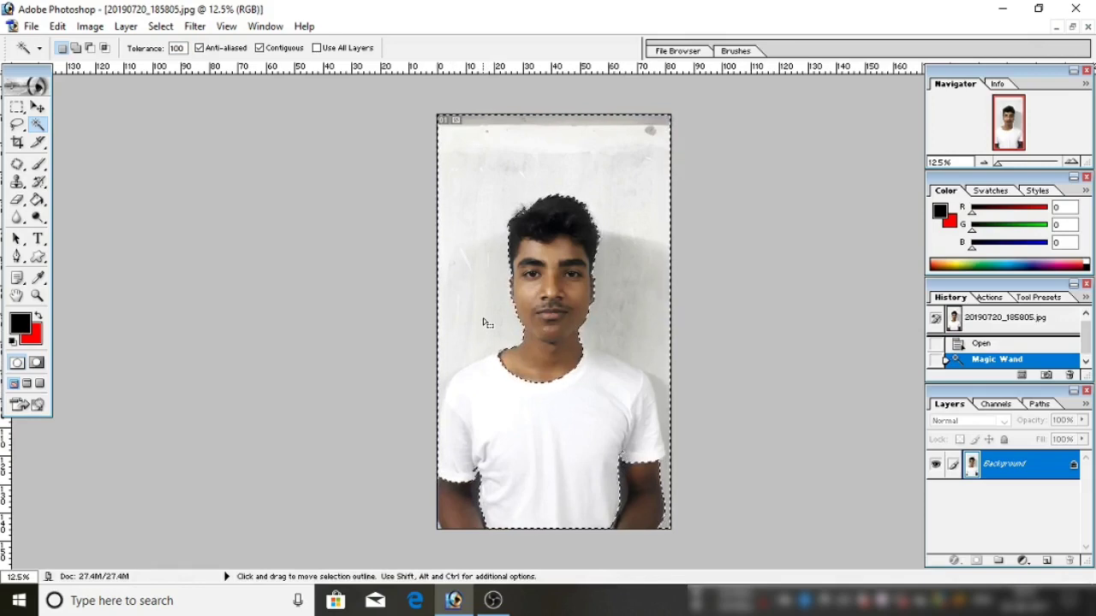
Fill the selected wall and shirt area with the black foreground colour and again with the red background colour
{"action": "key", "text": "alt+BackSpace"}
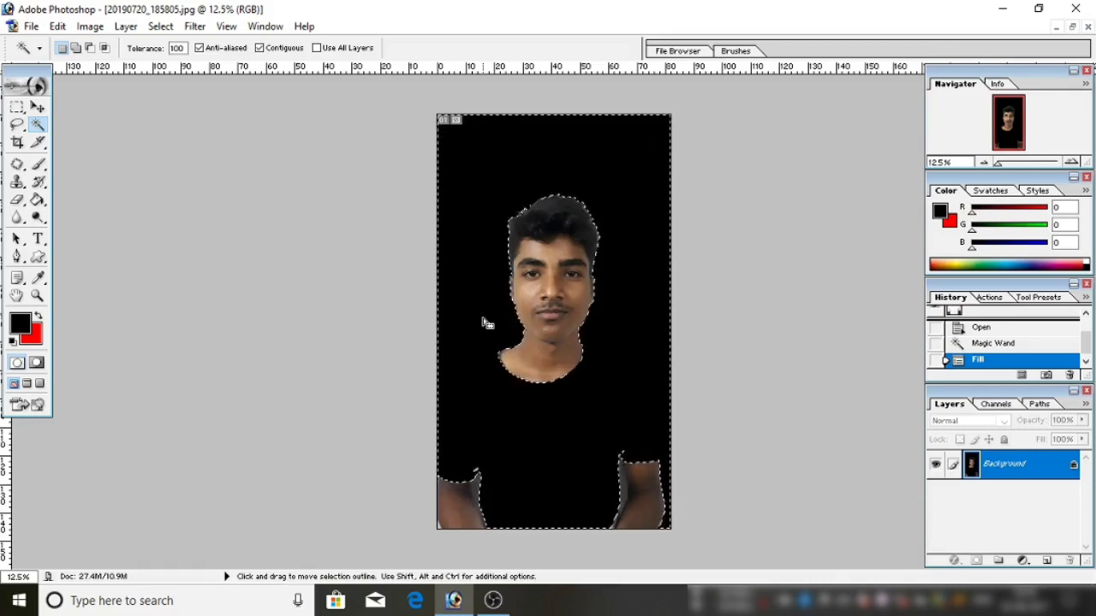
{"action": "key", "text": "ctrl"}
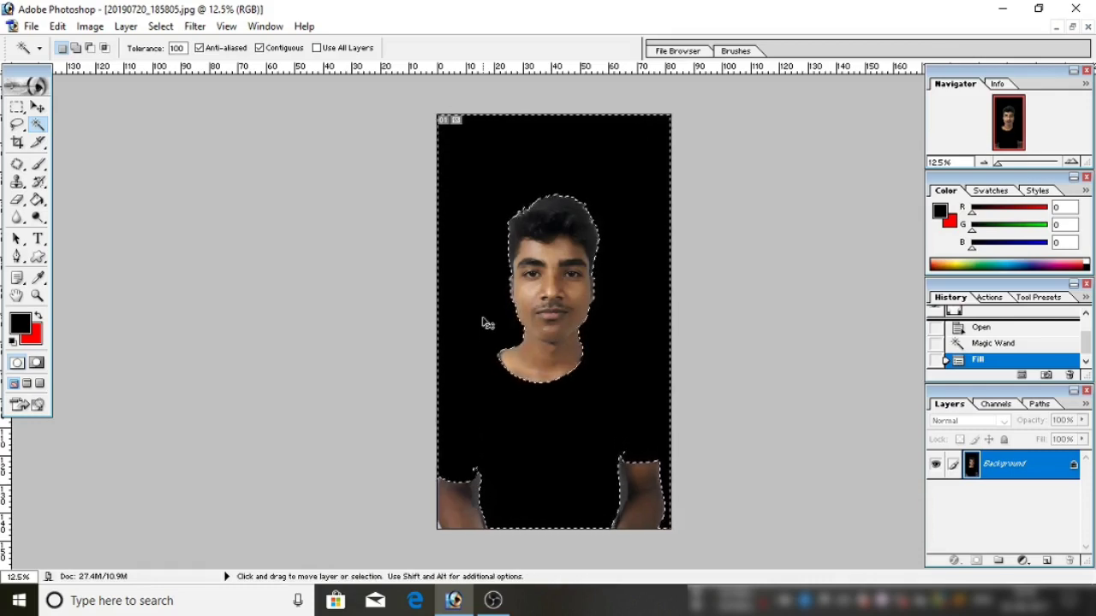
{"action": "key", "text": "ctrl+BackSpace"}
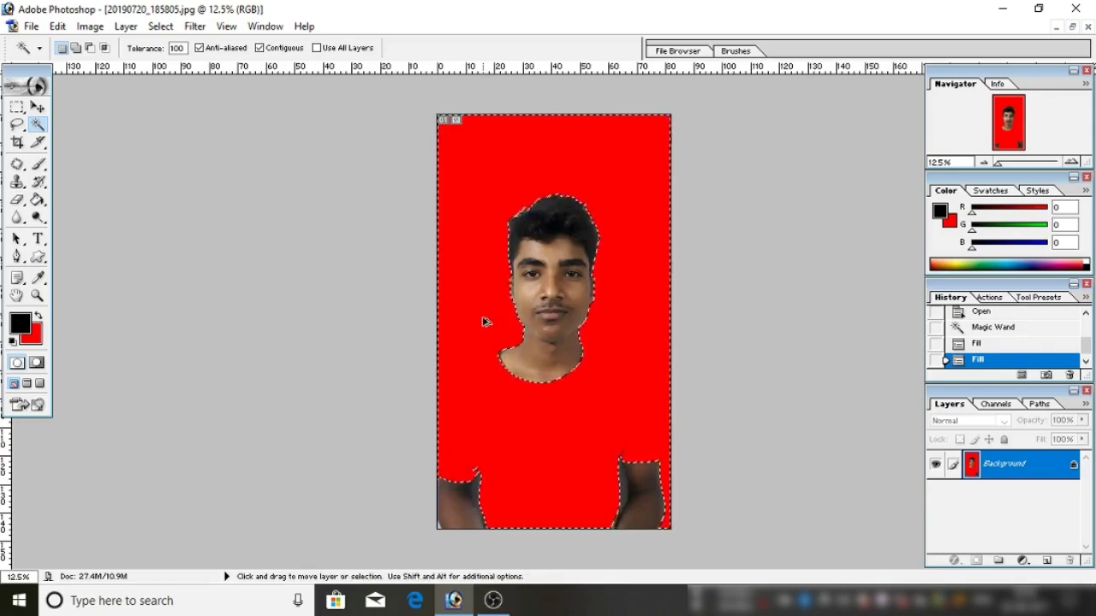
Undo both fills and the Magic Wand selection in the portrait
{"action": "key", "text": "ctrl+alt+z"}
{"action": "key", "text": "ctrl+alt+z"}
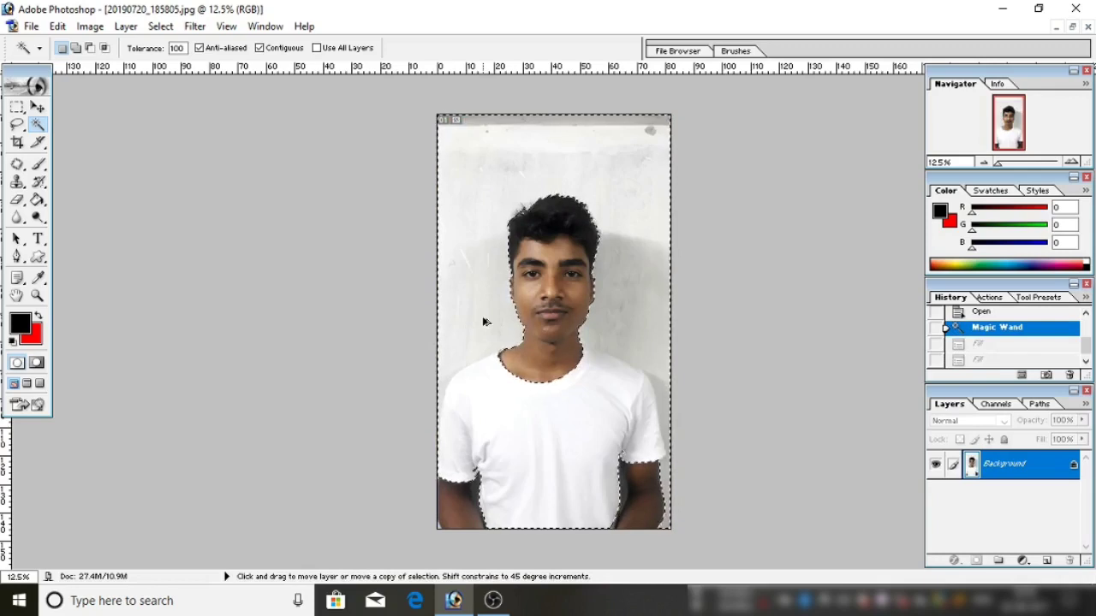
{"action": "key", "text": "ctrl+alt+z"}
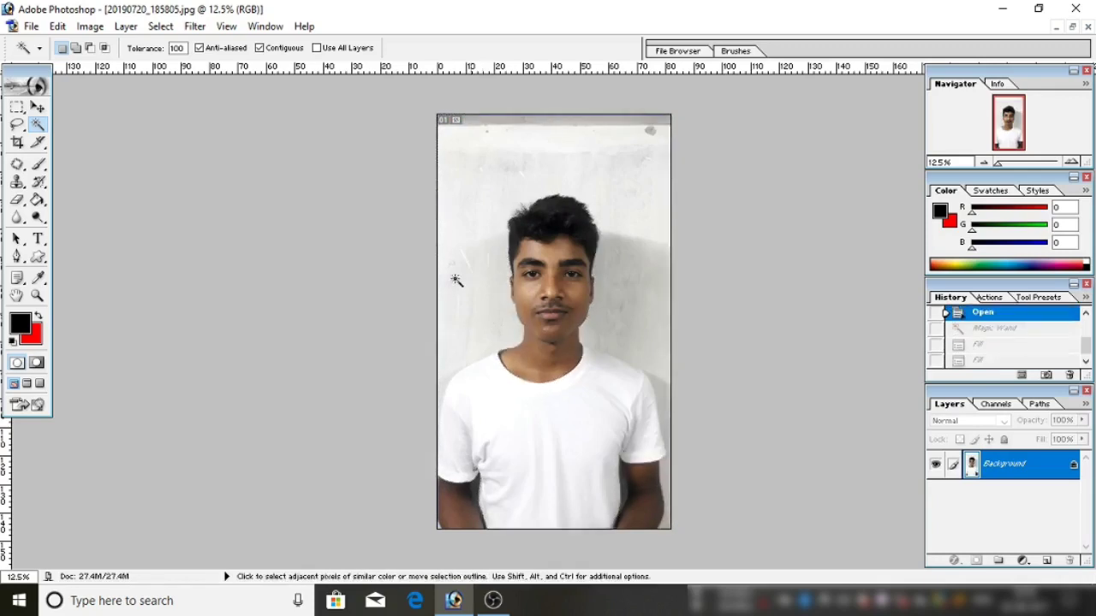
Try Magic Wand tolerance values of 500 and 50
{"action": "left_click", "coordinate": [187, 48]}
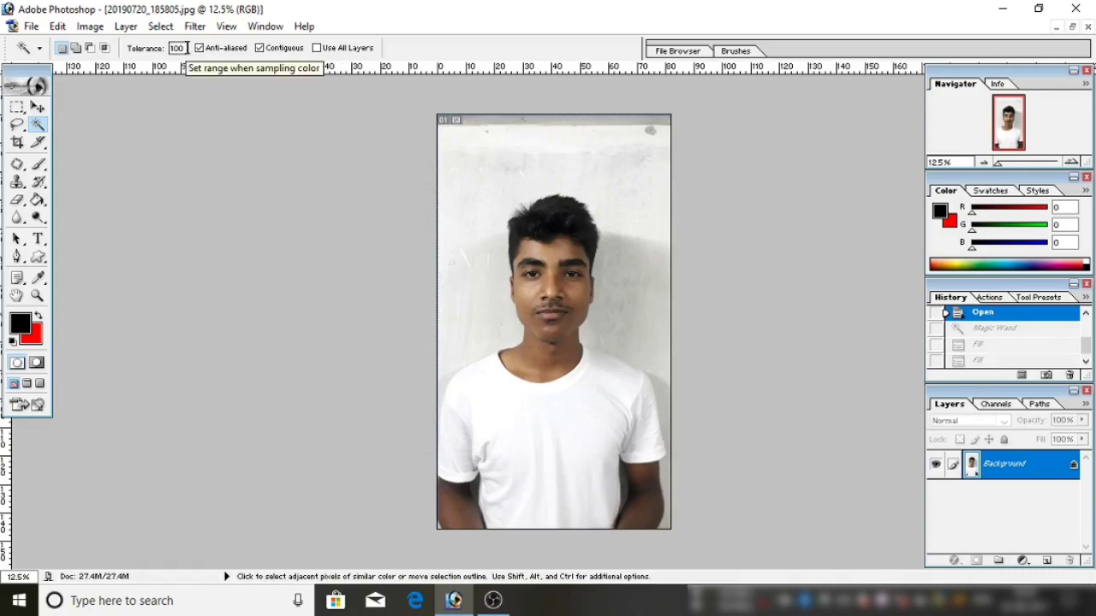
{"action": "left_click_drag", "start_coordinate": [186, 48], "coordinate": [163, 50]}
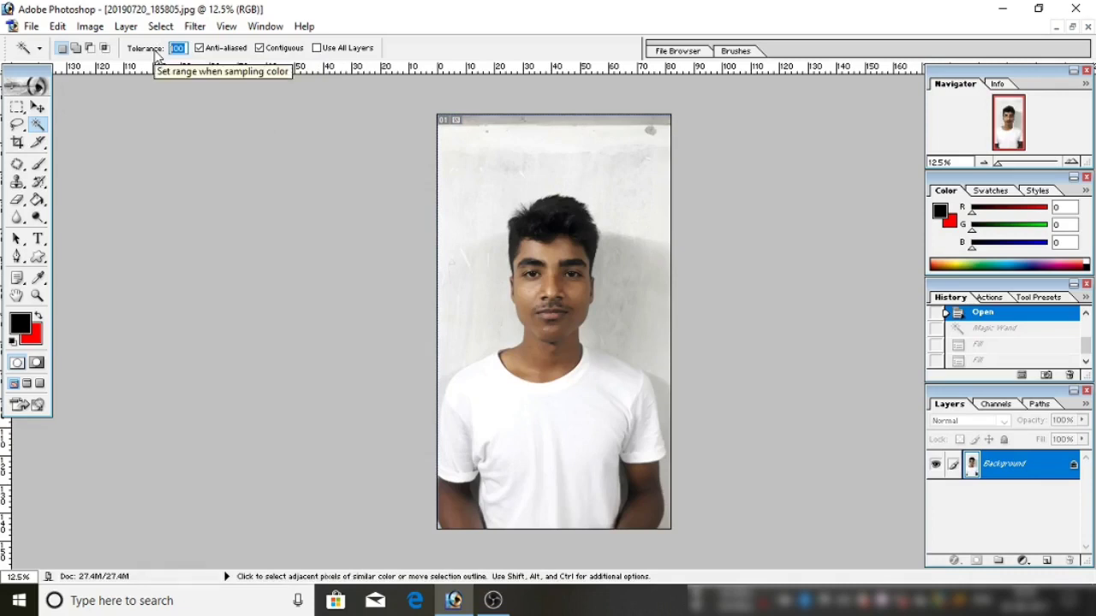
{"action": "type", "text": "500"}
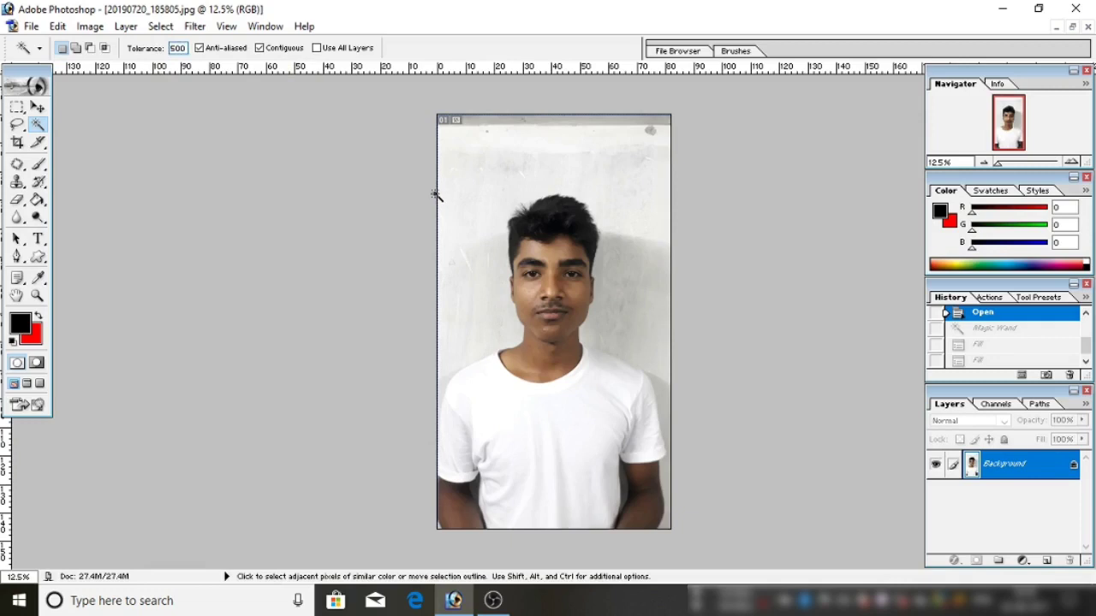
{"action": "key", "text": "BackSpace"}
{"action": "double_click", "coordinate": [177, 48]}
{"action": "type", "text": "50"}
Set the Magic Wand tolerance to 20 and select the pale wall beside the man's head
{"action": "left_click_drag", "start_coordinate": [184, 48], "coordinate": [121, 52]}
{"action": "type", "text": "20"}
{"action": "left_click", "coordinate": [480, 177]}
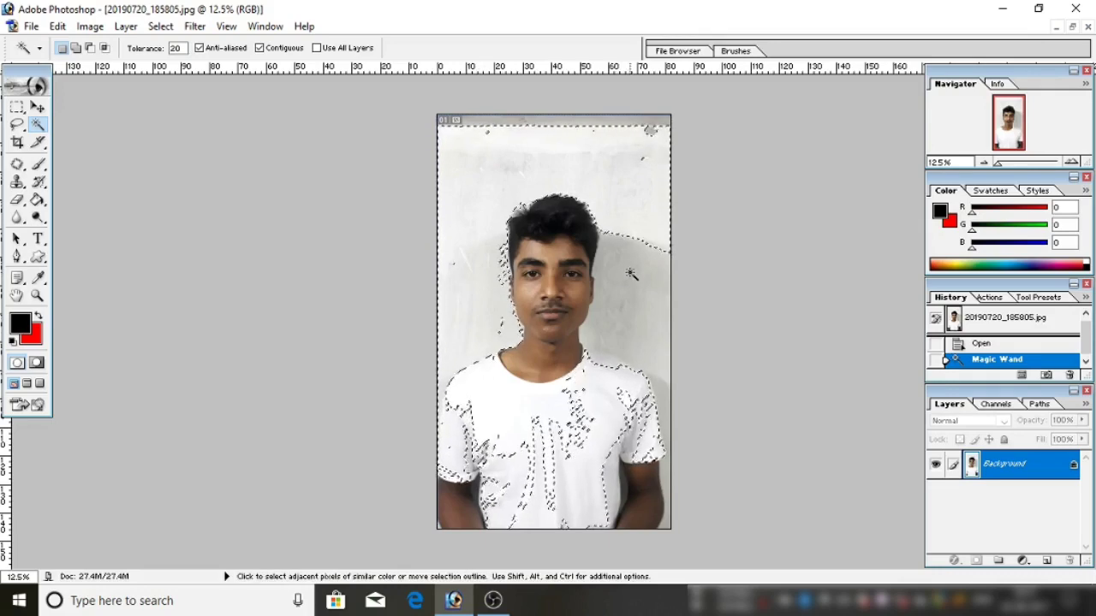
Set the tolerance to 10, clear the selection and sample several spots on the wall around the man's head
{"action": "double_click", "coordinate": [176, 48]}
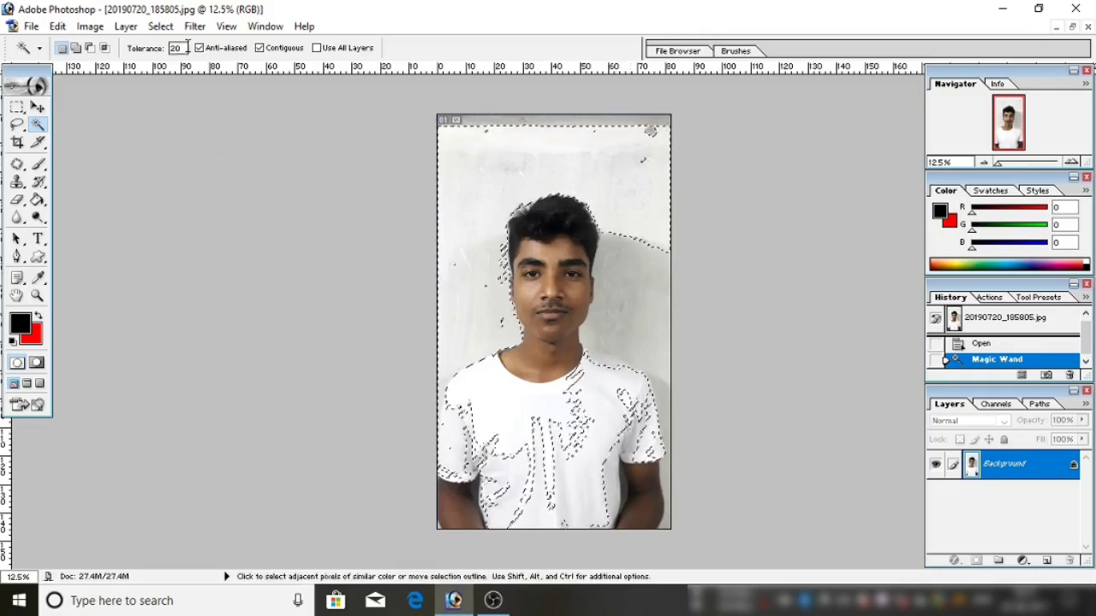
{"action": "type", "text": "10"}
{"action": "key", "text": "ctrl+d"}
{"action": "left_click", "coordinate": [466, 258]}
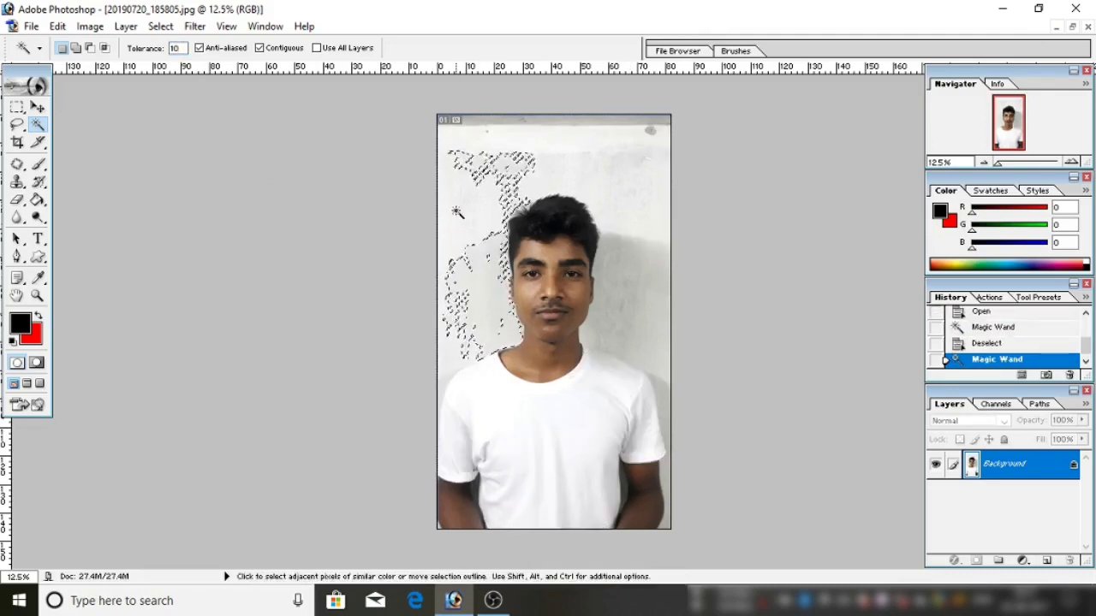
{"action": "left_click", "coordinate": [656, 256]}
{"action": "left_click", "coordinate": [638, 195]}
{"action": "left_click", "coordinate": [550, 154]}
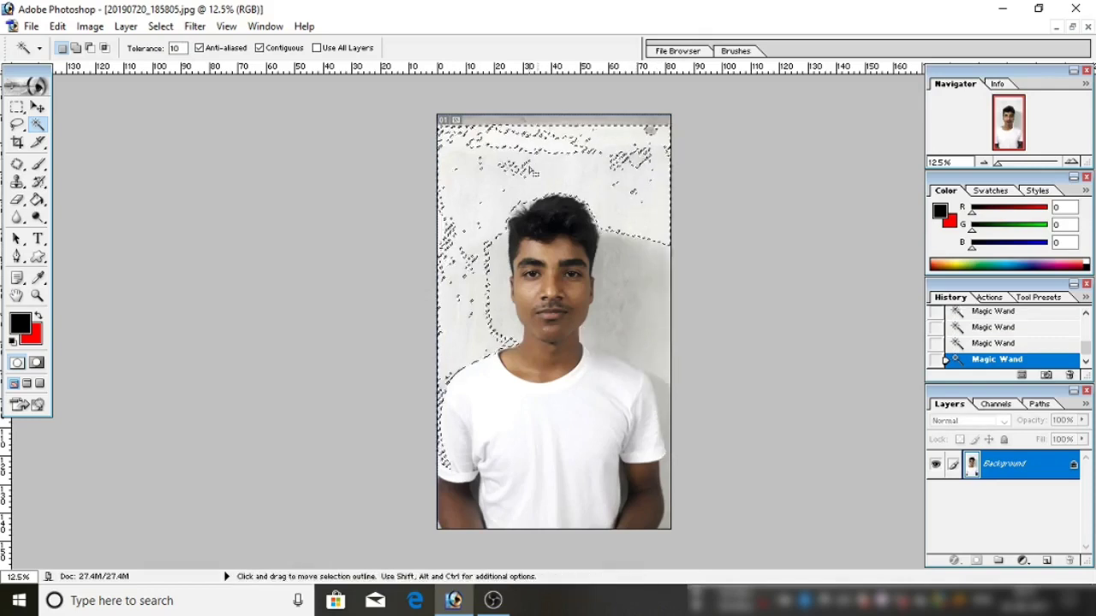
{"action": "left_click", "coordinate": [498, 269]}
{"action": "left_click", "coordinate": [462, 234]}
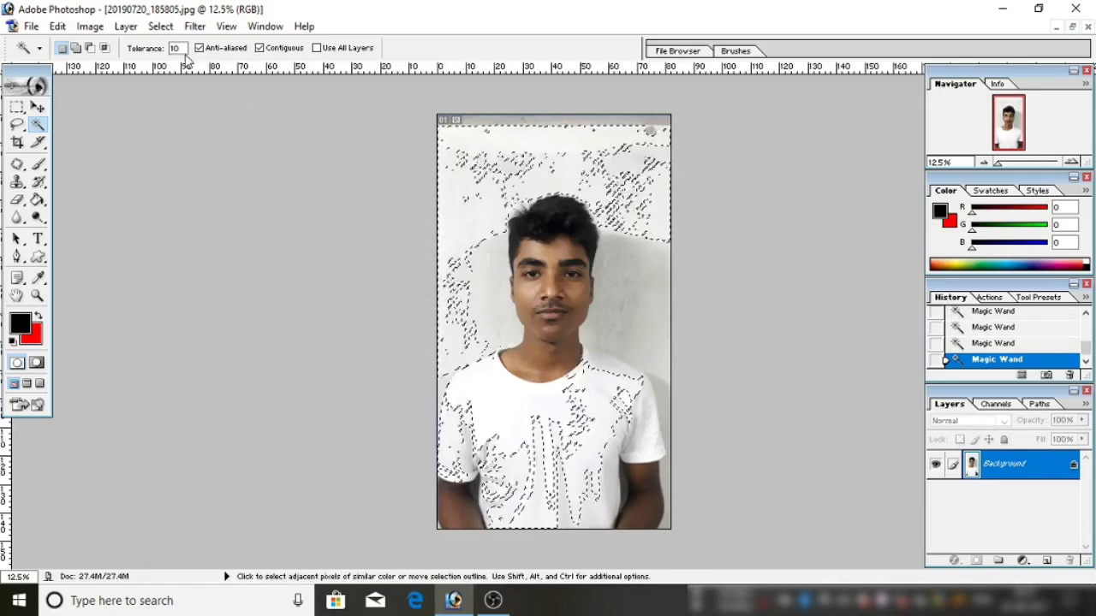
Set the tolerance to 100, clear the selection and select the wall around the man again
{"action": "left_click", "coordinate": [75, 47]}
{"action": "type", "text": "10"}
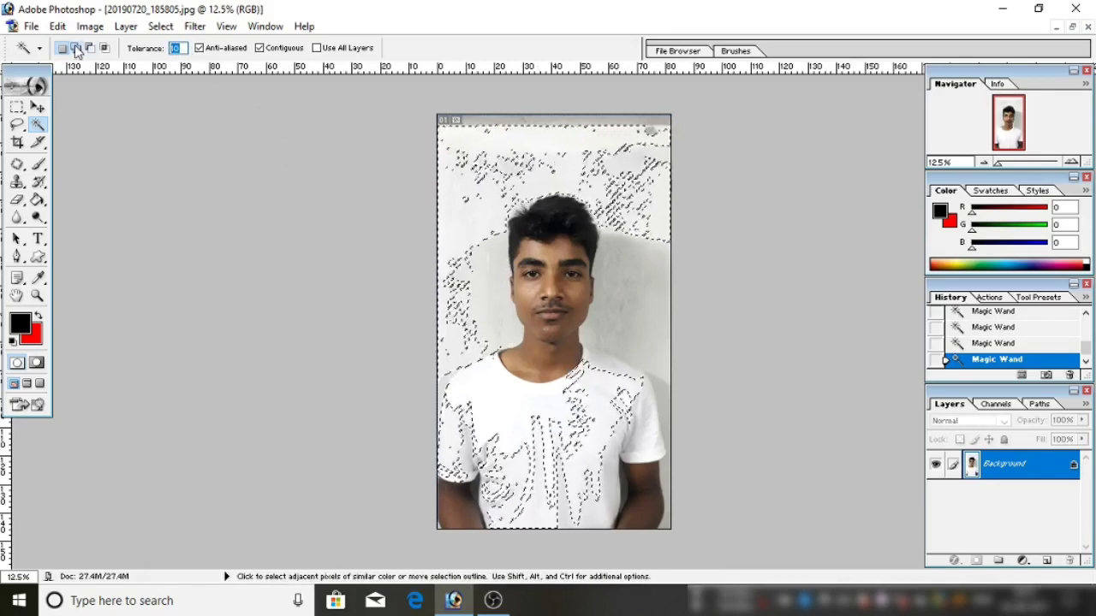
{"action": "type", "text": "0"}
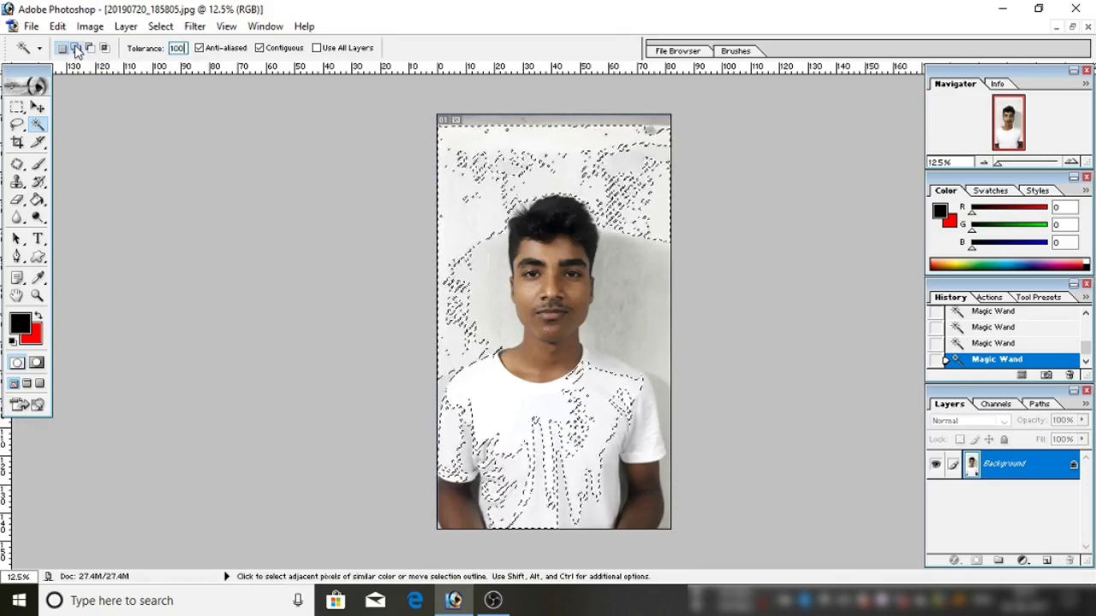
{"action": "left_click", "coordinate": [466, 208]}
{"action": "left_click", "coordinate": [466, 216]}
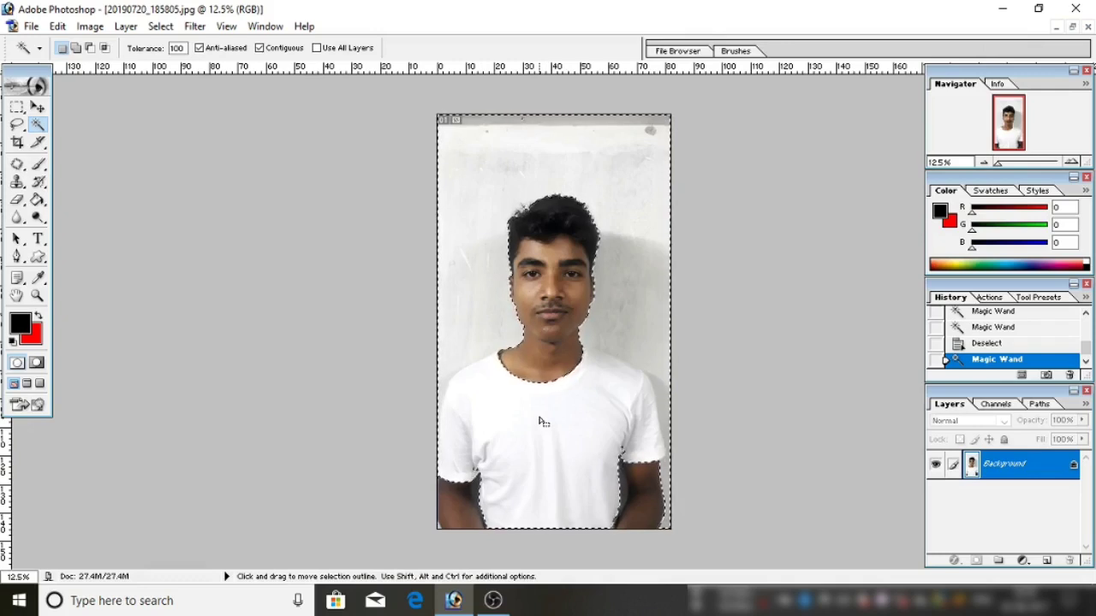
Close 20190720_185805.jpg without saving and restore the remaining photos to floating windows
{"action": "left_click", "coordinate": [1088, 28]}
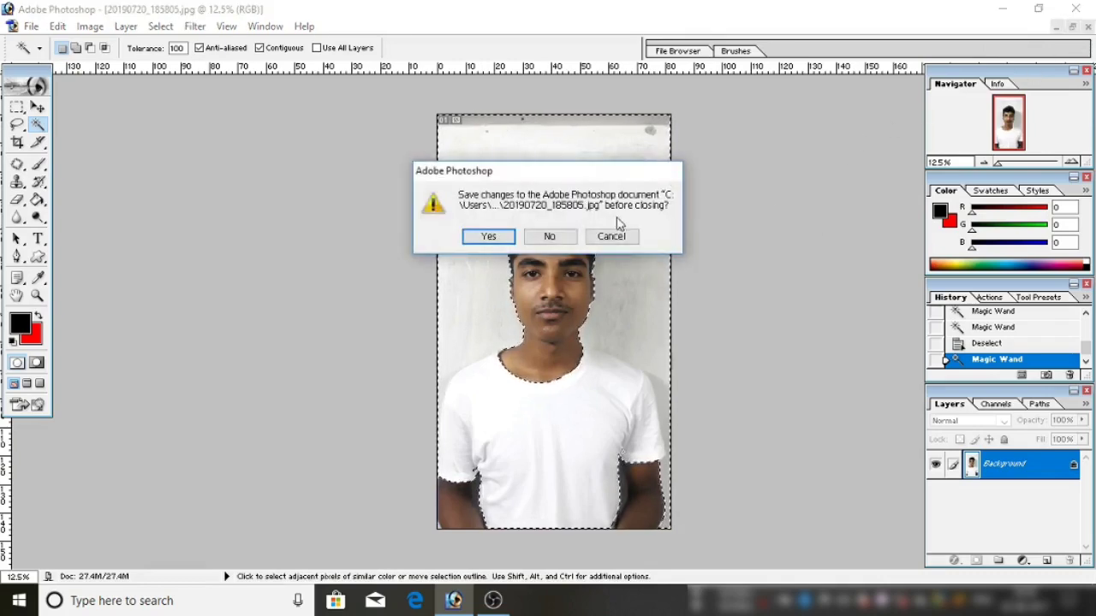
{"action": "left_click", "coordinate": [552, 236]}
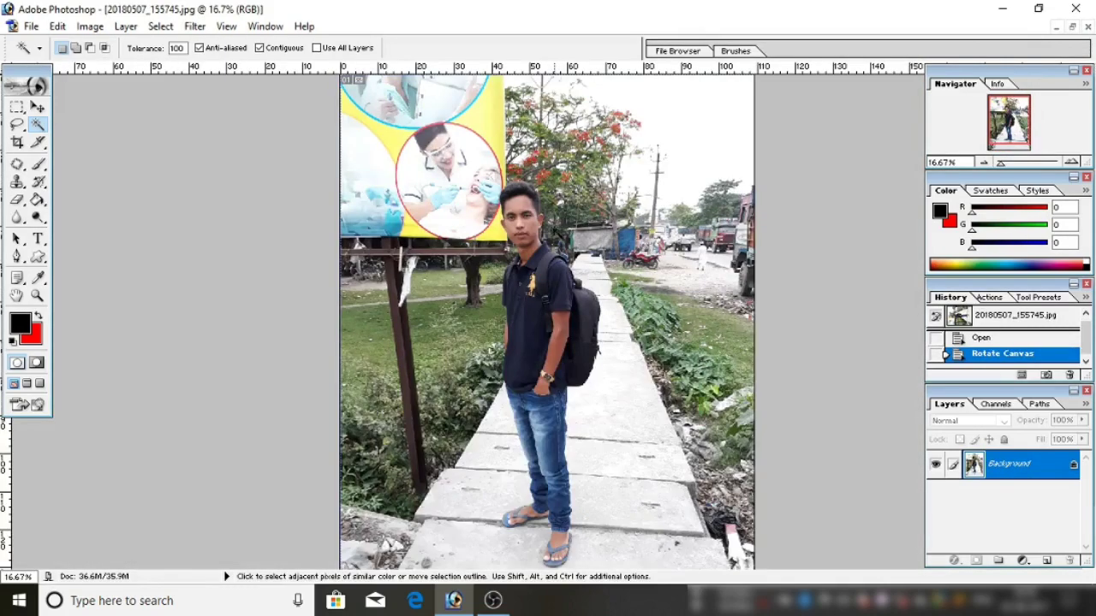
{"action": "left_click", "coordinate": [1072, 26]}
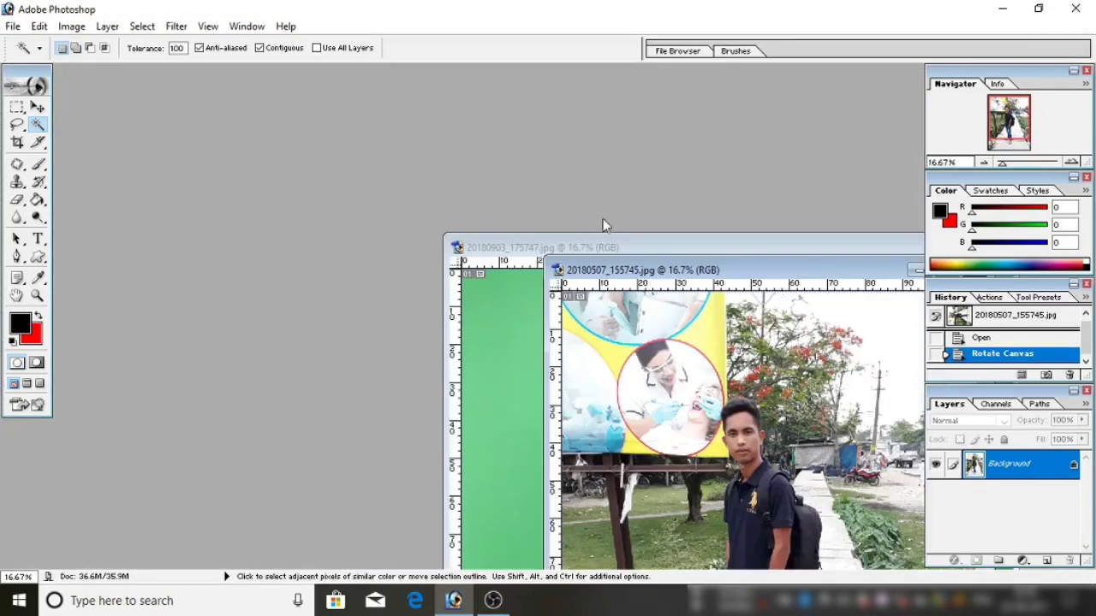
Bring 20180903_175747.jpg to the front, move it into full view and maximize it
{"action": "left_click", "coordinate": [639, 249]}
{"action": "left_click_drag", "start_coordinate": [638, 248], "coordinate": [368, 105]}
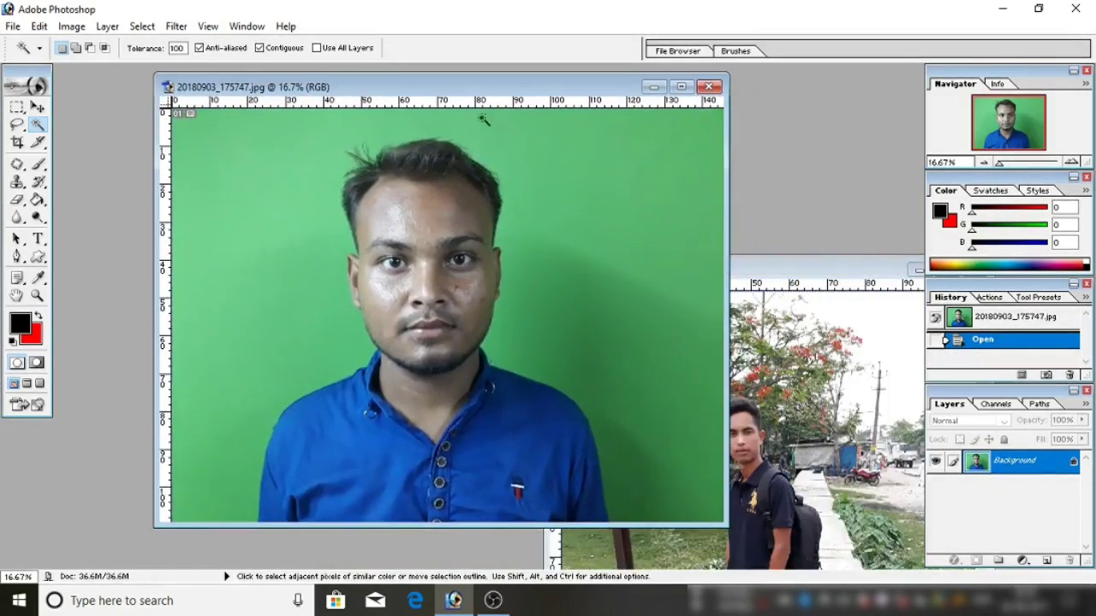
{"action": "left_click", "coordinate": [682, 86]}
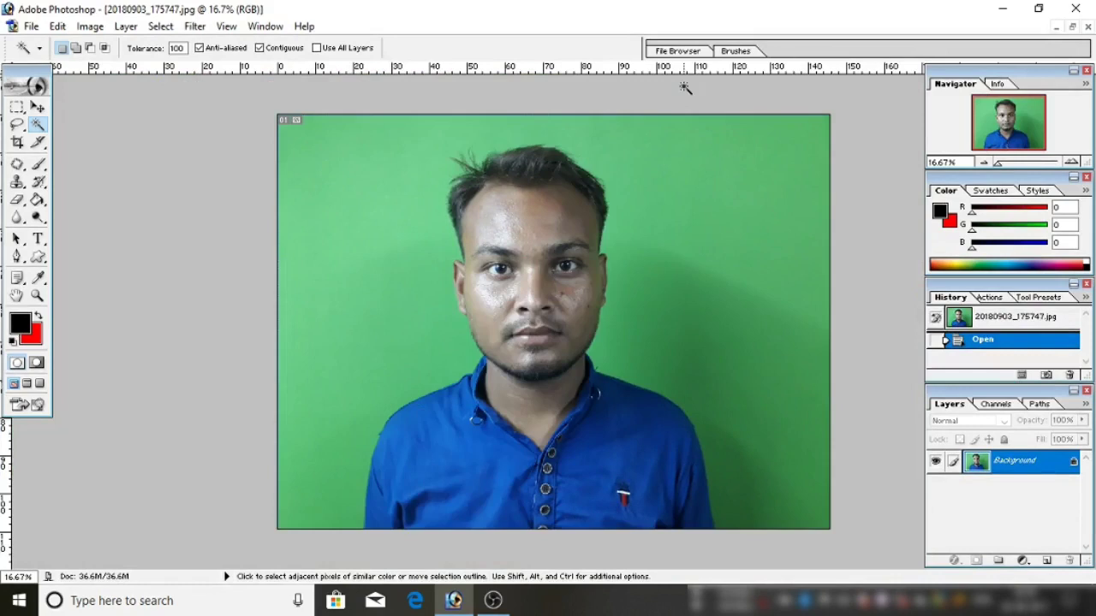
Set the Magic Wand tolerance to 30 and select the green wall to the left of the man's head
{"action": "double_click", "coordinate": [180, 48]}
{"action": "double_click", "coordinate": [178, 48]}
{"action": "type", "text": "30"}
{"action": "left_click", "coordinate": [377, 184]}
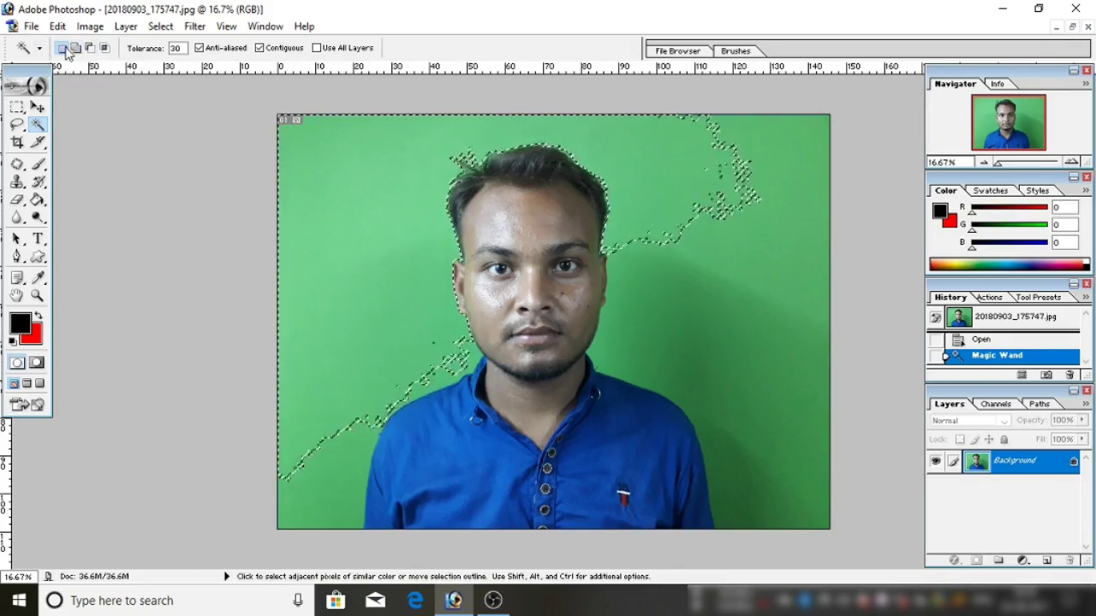
{"action": "left_click", "coordinate": [355, 177]}
{"action": "left_click", "coordinate": [355, 177]}
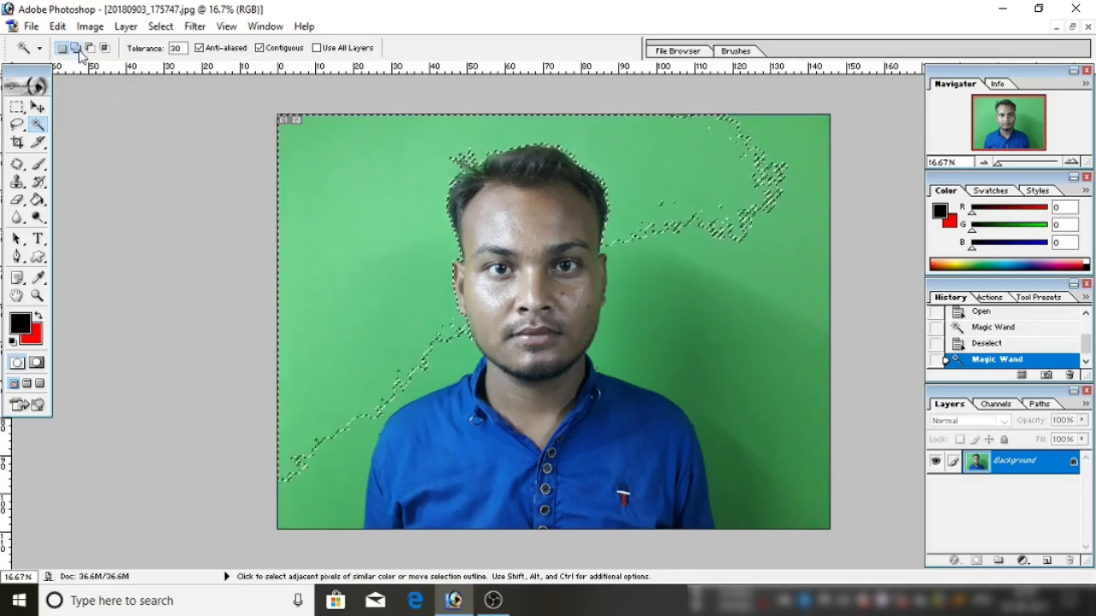
Clear the selection and, in New selection mode, reselect the green wall beside the man's head
{"action": "left_click", "coordinate": [77, 48]}
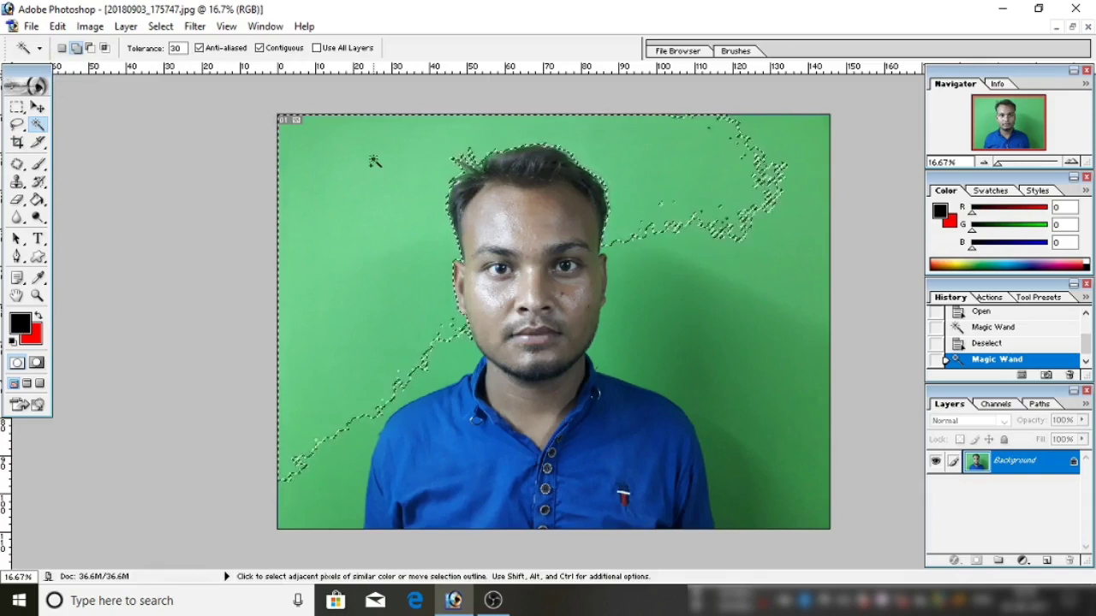
{"action": "left_click", "coordinate": [61, 48]}
{"action": "key", "text": "ctrl+d"}
{"action": "left_click", "coordinate": [387, 202]}
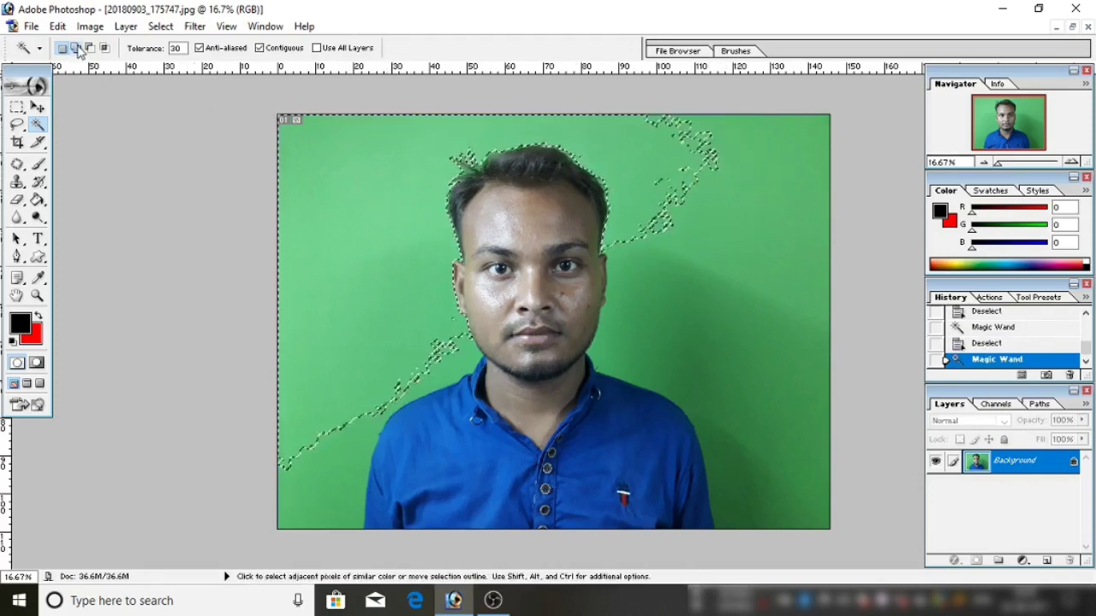
Switch to adding to the selection and include the remaining green areas beside both shoulders and above the right shadow
{"action": "left_click", "coordinate": [77, 48]}
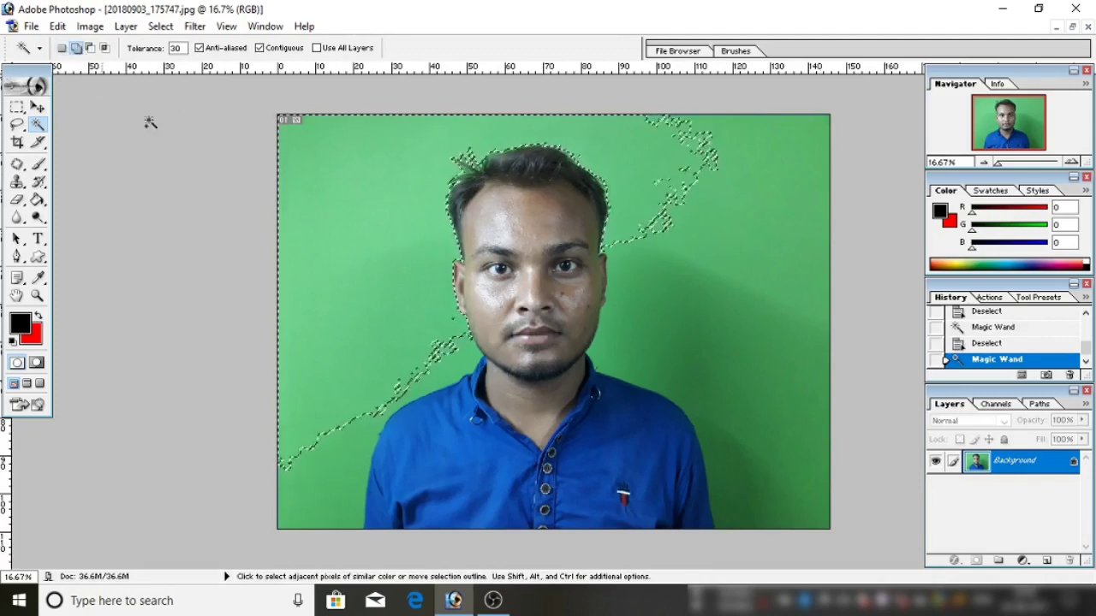
{"action": "left_click", "coordinate": [762, 301]}
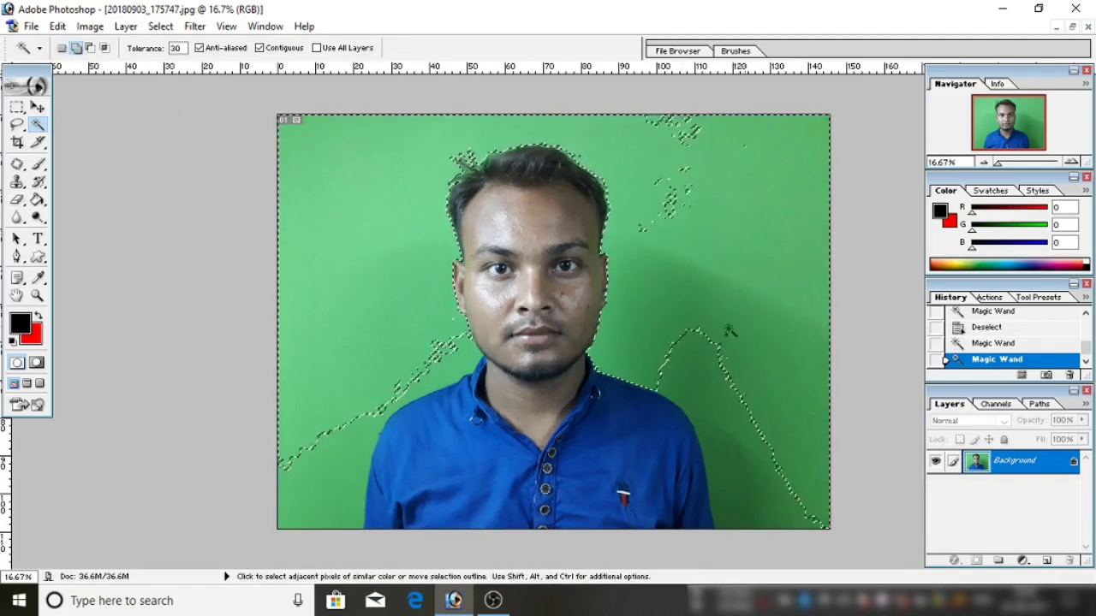
{"action": "left_click", "coordinate": [702, 404]}
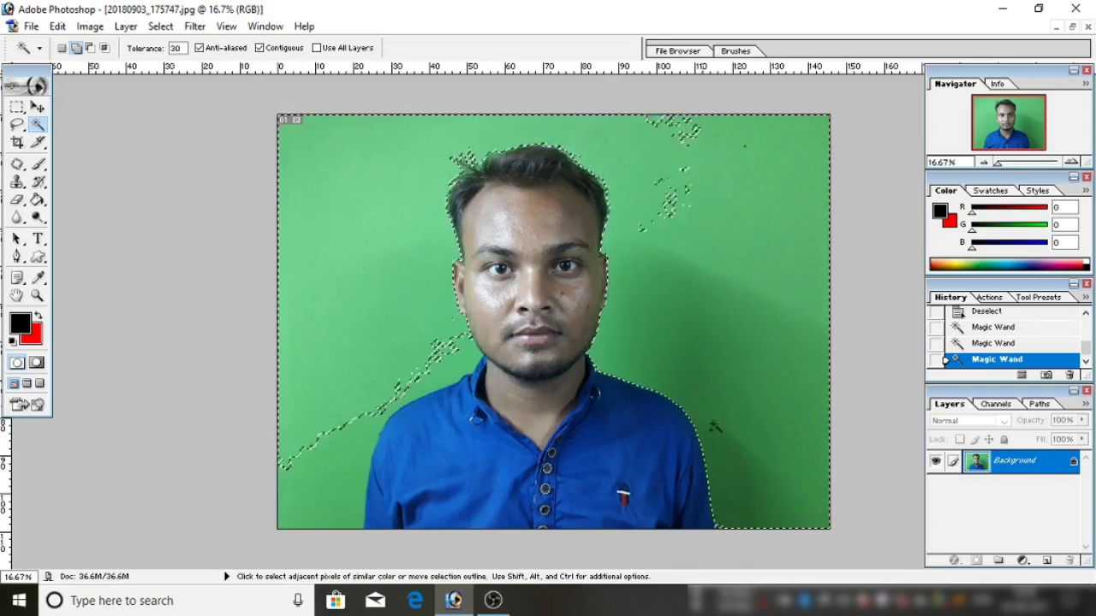
{"action": "left_click", "coordinate": [365, 446]}
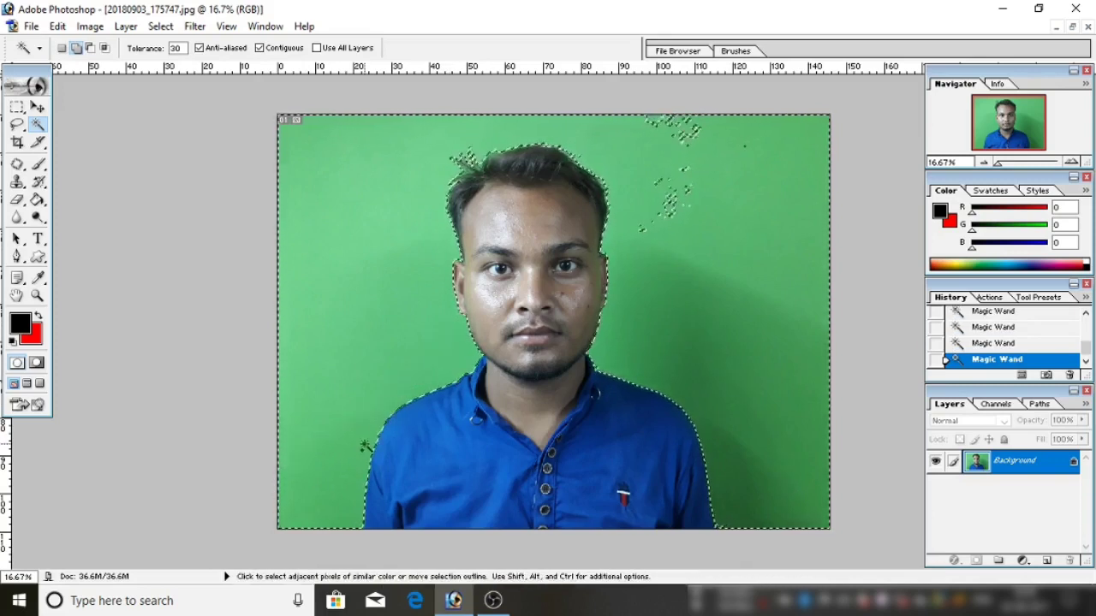
{"action": "left_click", "coordinate": [674, 196]}
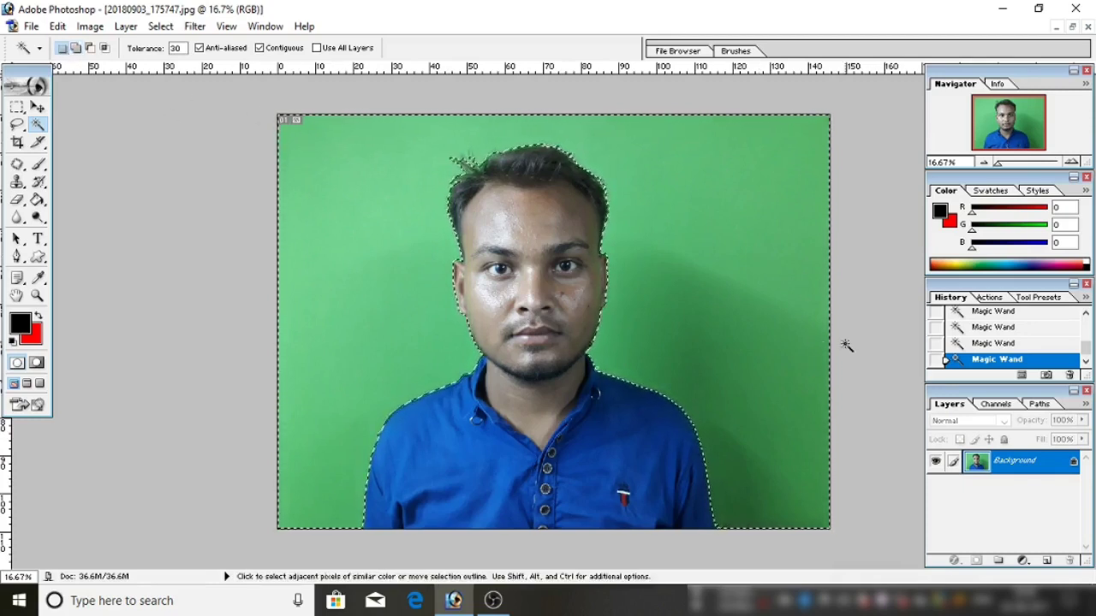
Set the Magic Wand tolerance to 100, clear the selection and reselect the green wall to the left of the man's head
{"action": "double_click", "coordinate": [176, 48]}
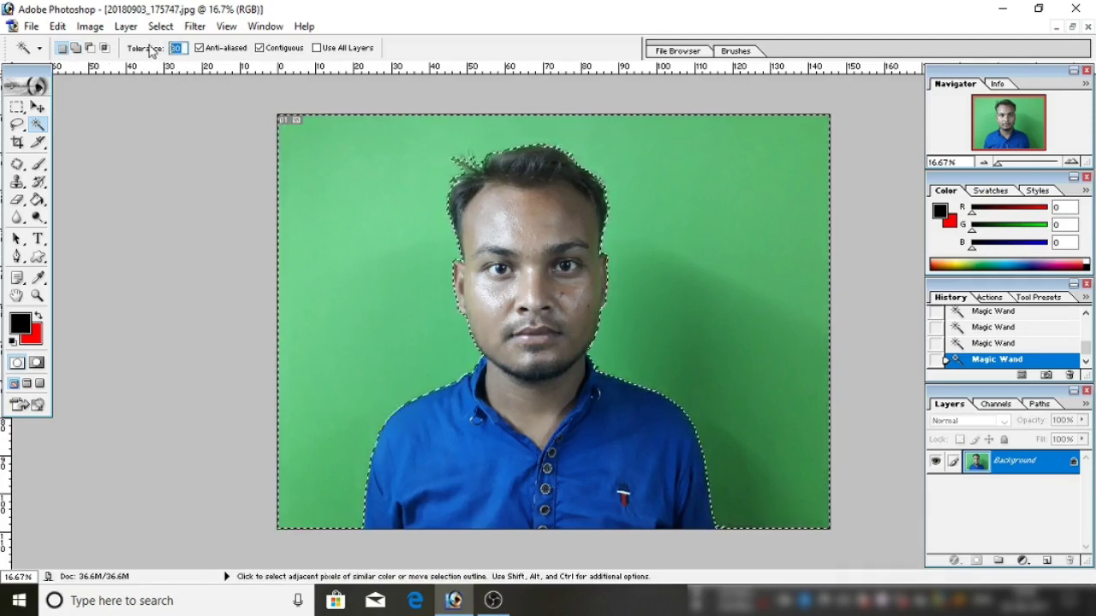
{"action": "type", "text": "100"}
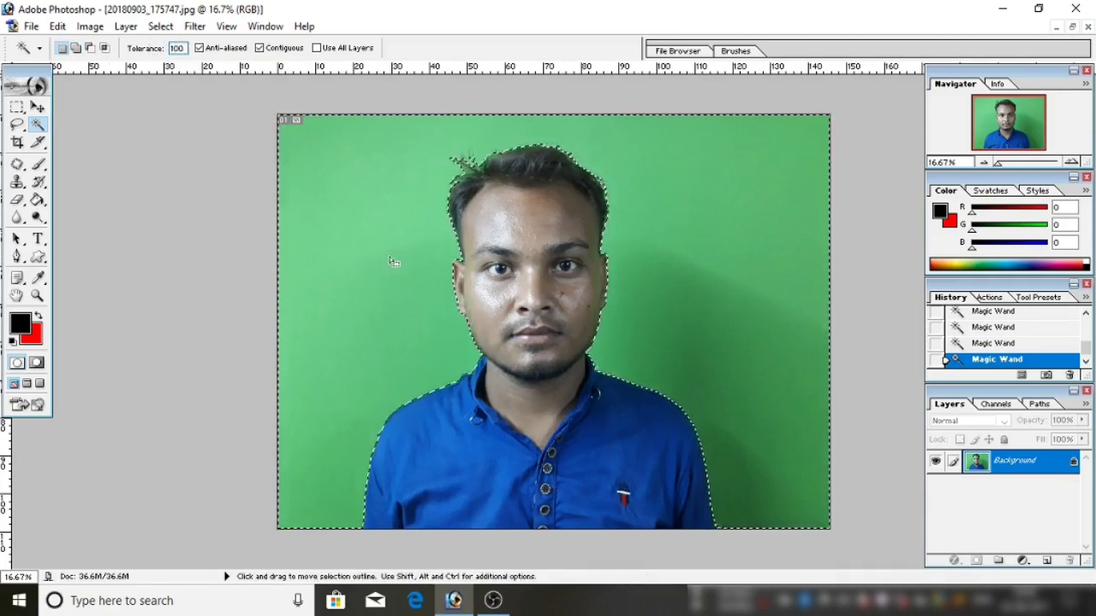
{"action": "key", "text": "ctrl+d"}
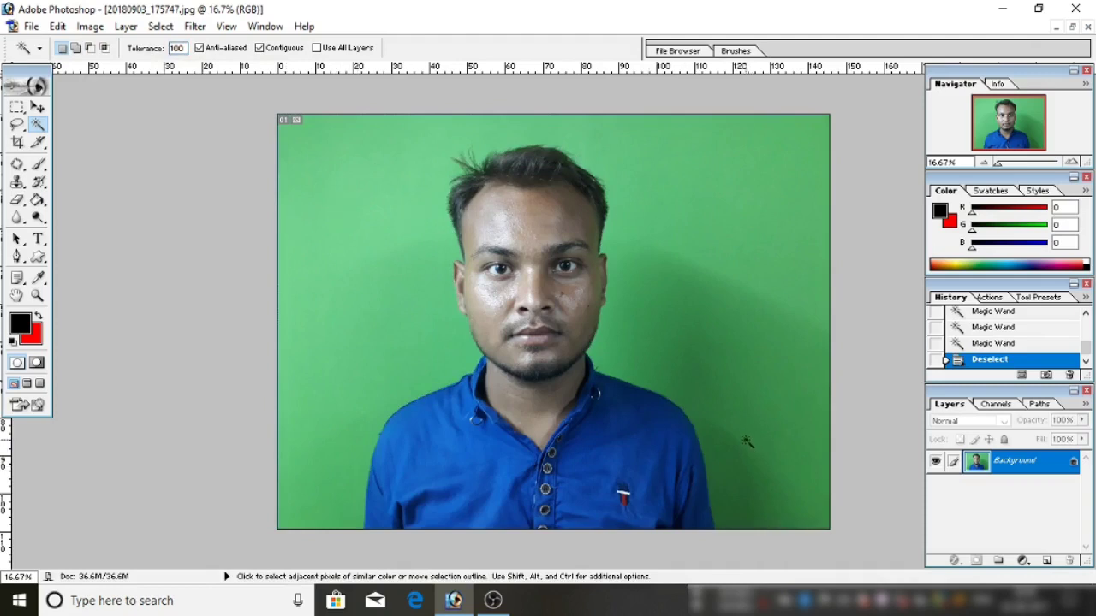
{"action": "left_click", "coordinate": [335, 211]}
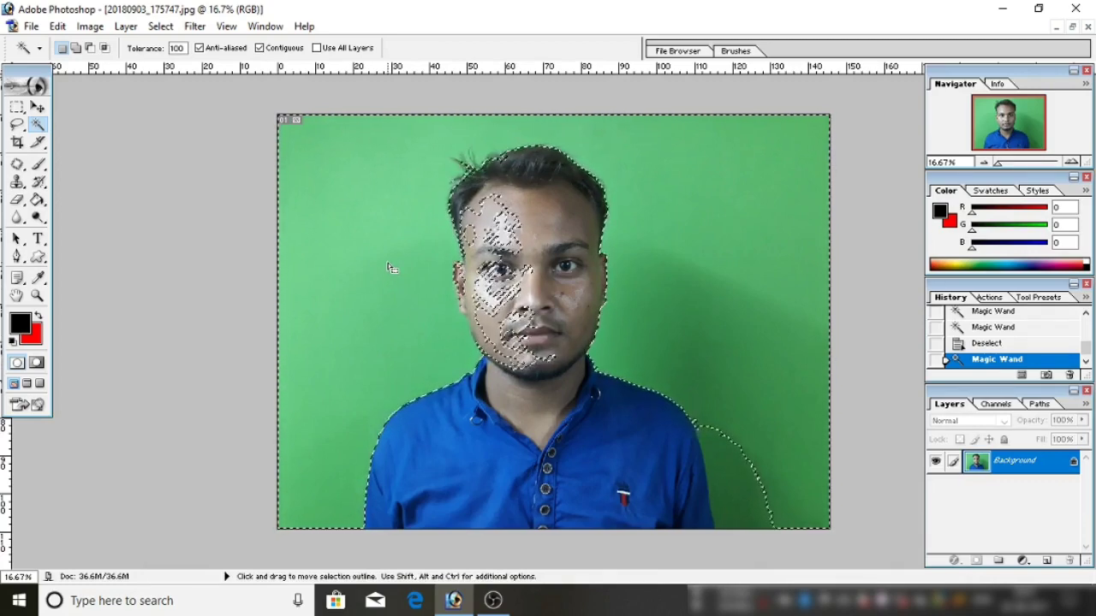
Switch to subtracting from the selection and try to remove the forehead patch and the stray hair edge
{"action": "left_click", "coordinate": [89, 49]}
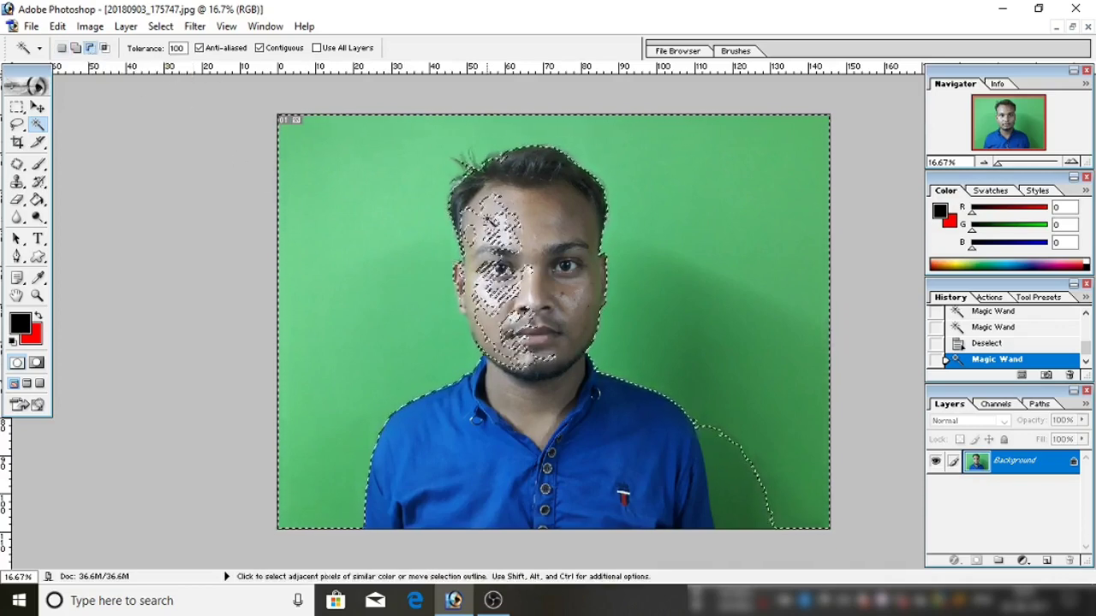
{"action": "left_click", "coordinate": [488, 226]}
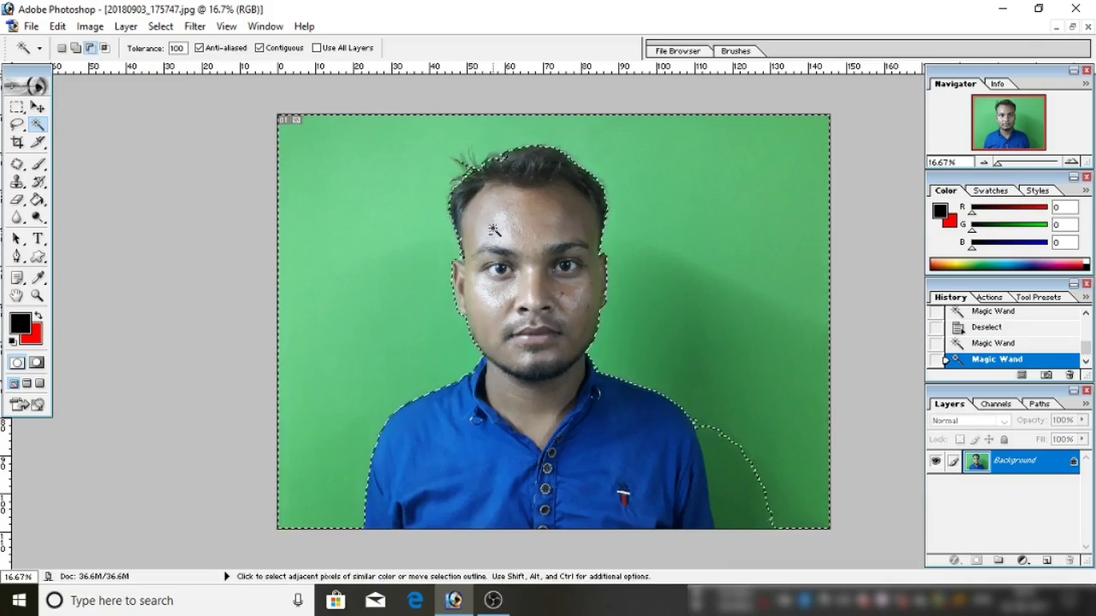
{"action": "left_click", "coordinate": [470, 168]}
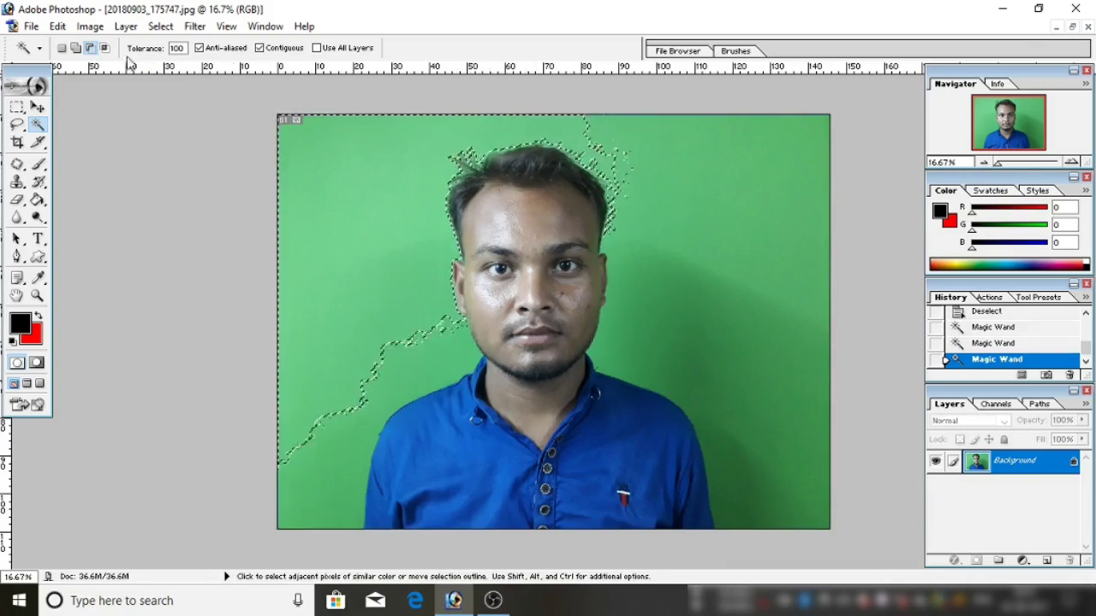
Add the shadowed green wall above the right shoulder, and try subtracting the forehead, chin, eye and eyebrow areas from the selection
{"action": "left_click", "coordinate": [77, 48]}
{"action": "left_click", "coordinate": [759, 344]}
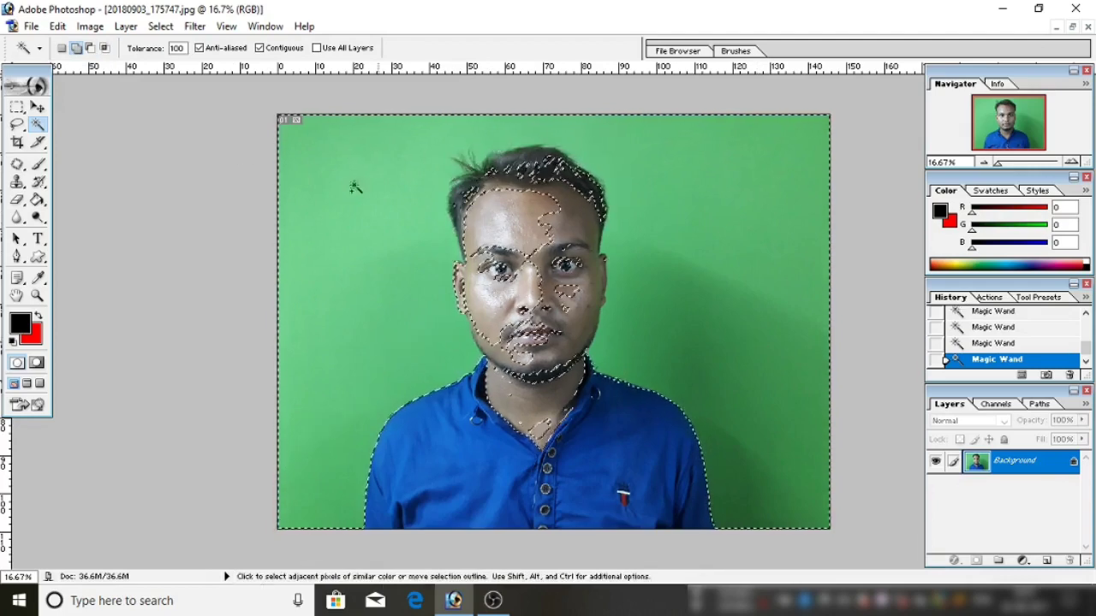
{"action": "left_click", "coordinate": [89, 48]}
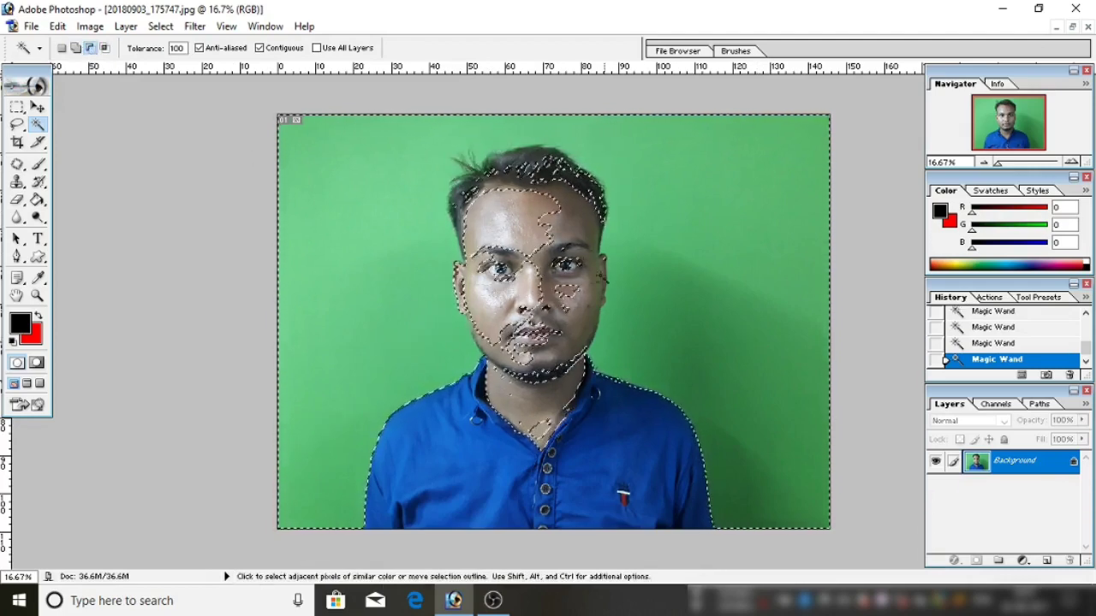
{"action": "left_click", "coordinate": [519, 214]}
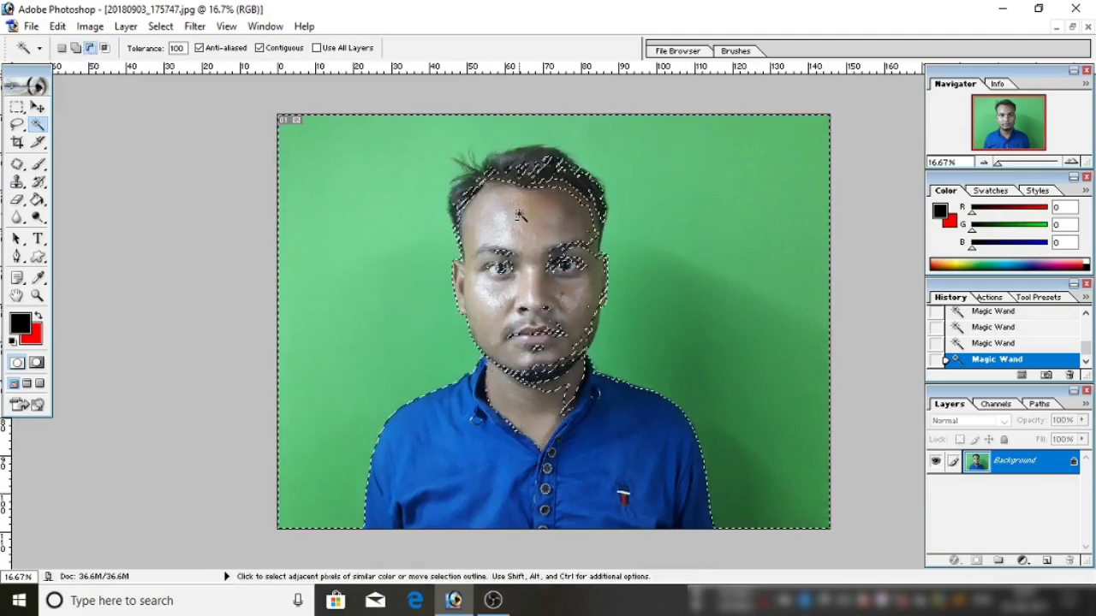
{"action": "left_click", "coordinate": [534, 375]}
{"action": "left_click", "coordinate": [496, 266]}
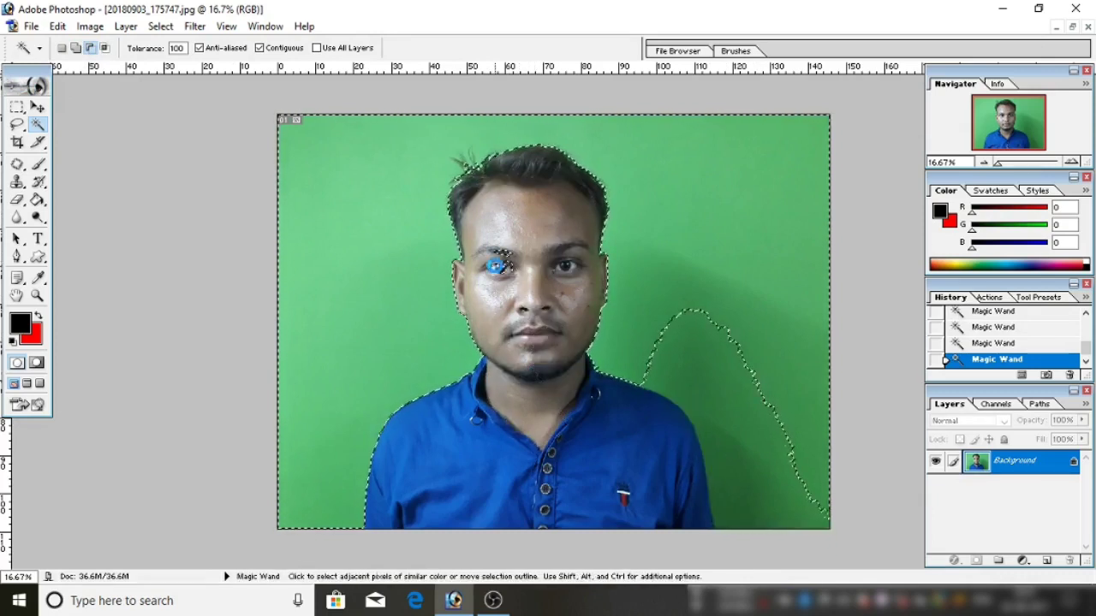
{"action": "left_click", "coordinate": [497, 255]}
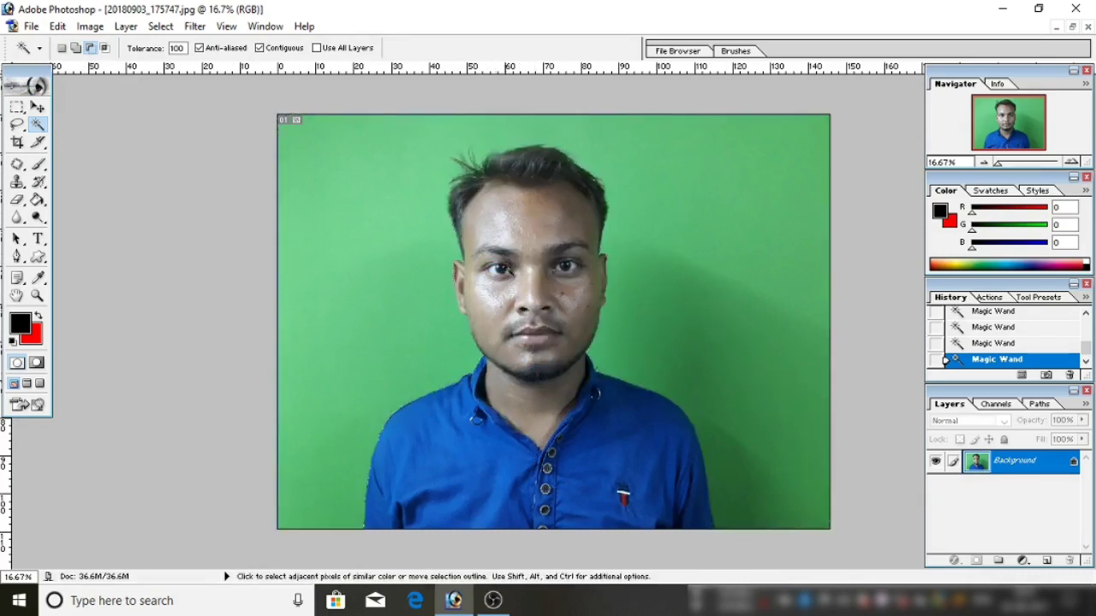
Make a new selection of the green wall, try temporarily subtracting the forehead from it, and clear the selection
{"action": "left_click", "coordinate": [62, 48]}
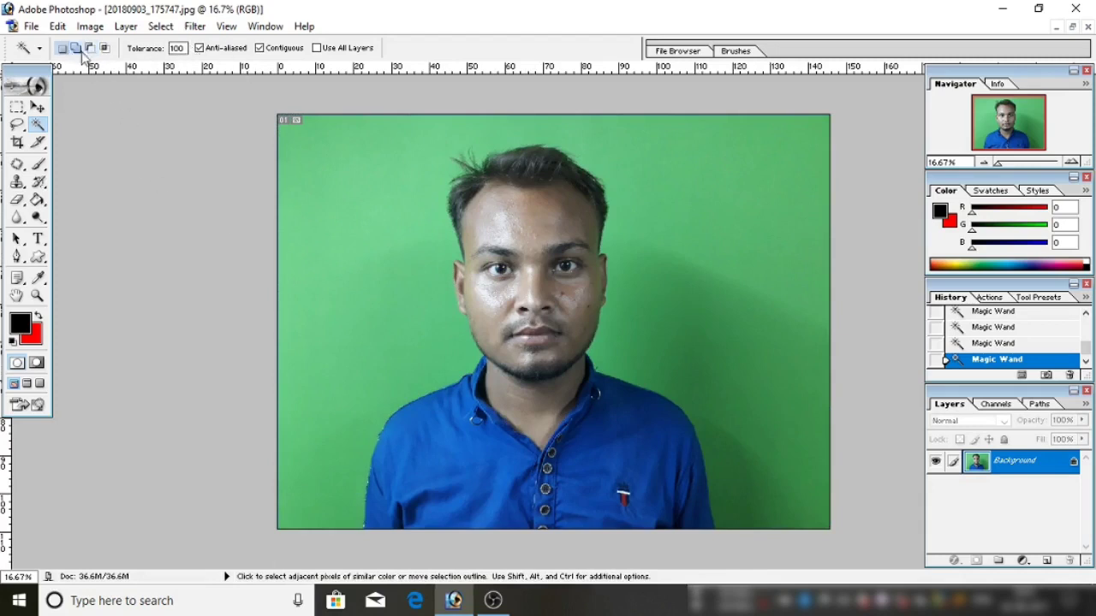
{"action": "left_click", "coordinate": [354, 168]}
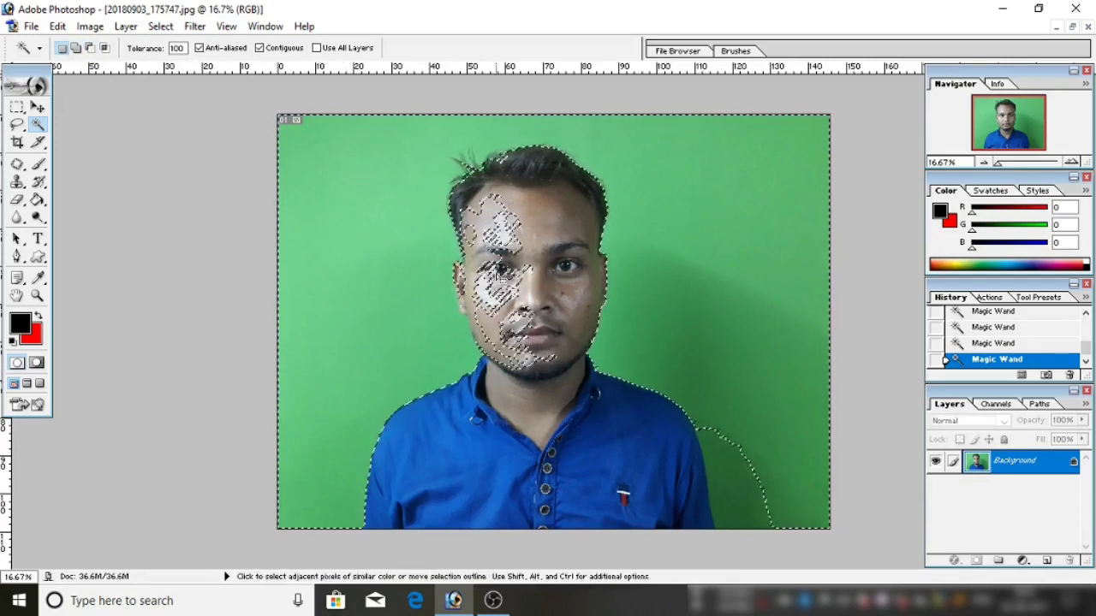
{"action": "key", "text": "alt"}
{"action": "left_click", "coordinate": [508, 221], "text": "alt"}
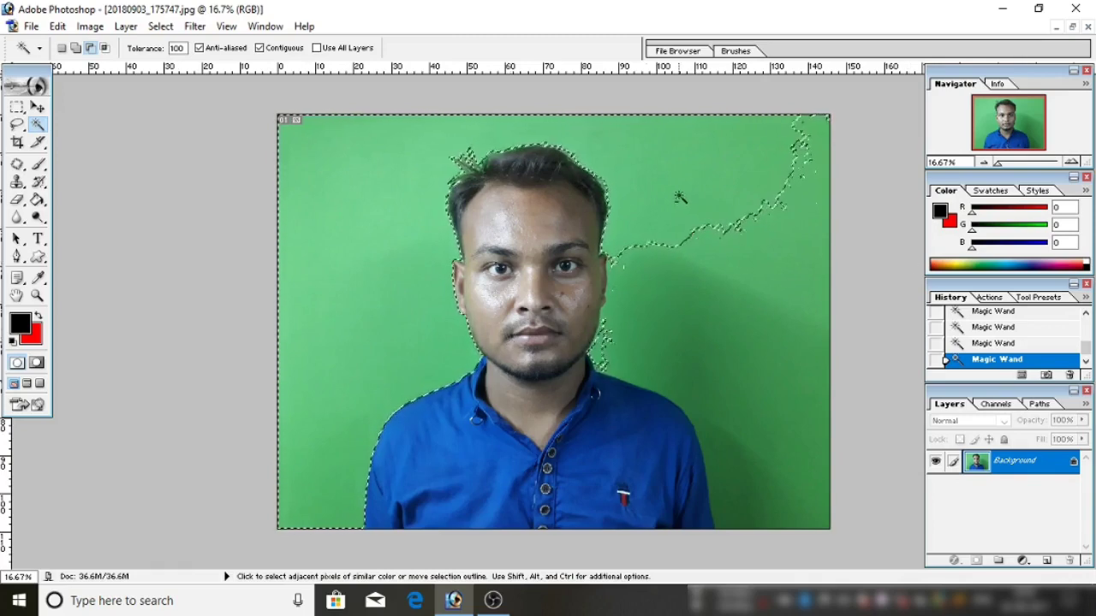
{"action": "right_click", "coordinate": [458, 167]}
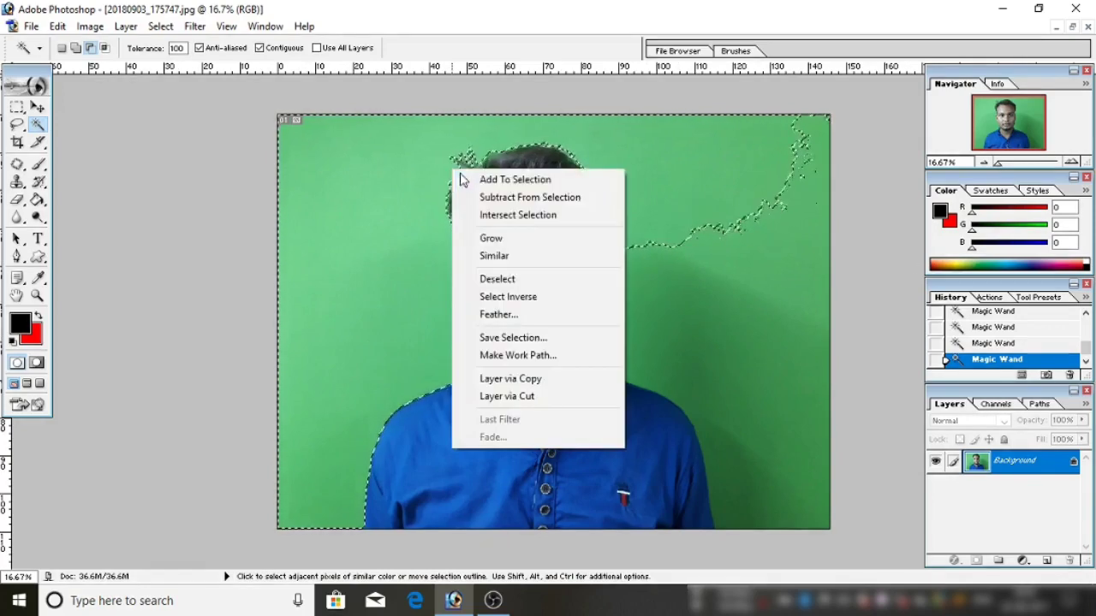
{"action": "left_click", "coordinate": [505, 275]}
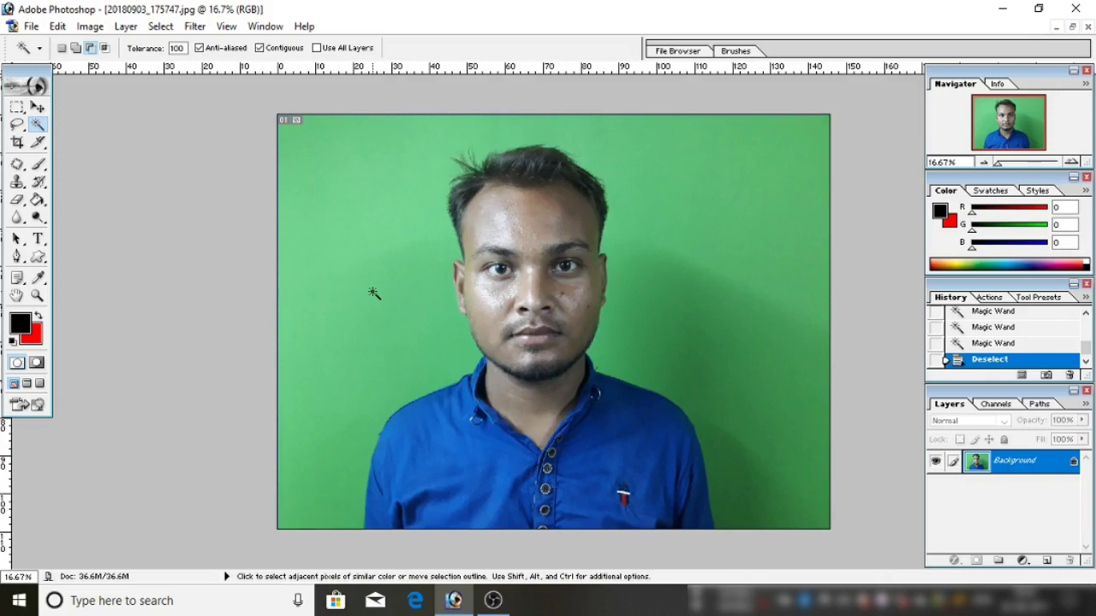
Select the green wall with a Magic Wand tolerance of 50 and add the shadowed area above the right shoulder to the selection
{"action": "double_click", "coordinate": [177, 48]}
{"action": "type", "text": "50"}
{"action": "left_click", "coordinate": [364, 168]}
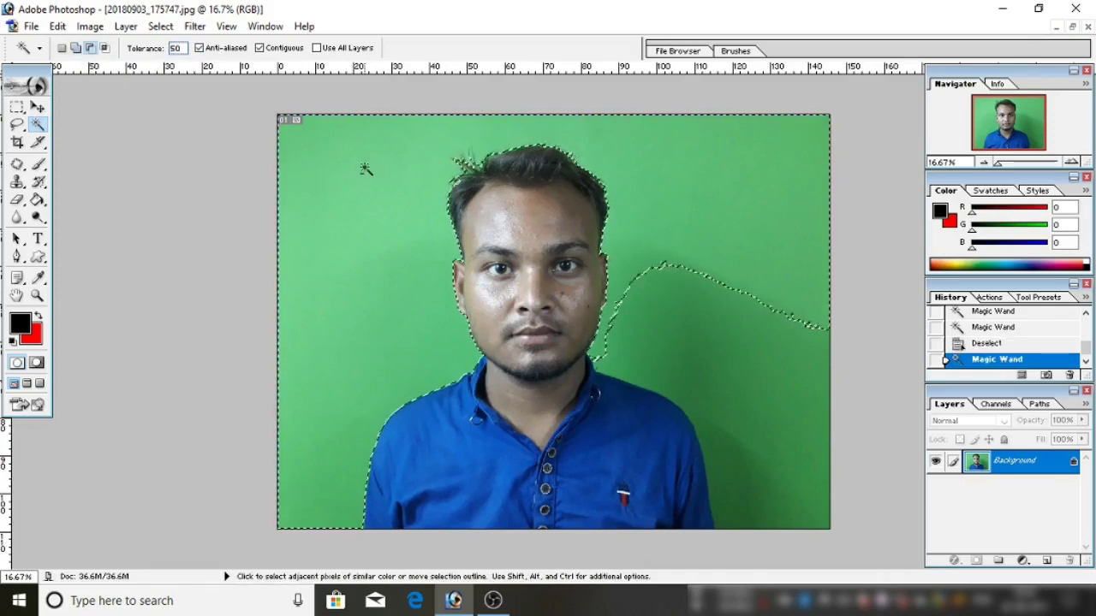
{"action": "left_click", "coordinate": [76, 48]}
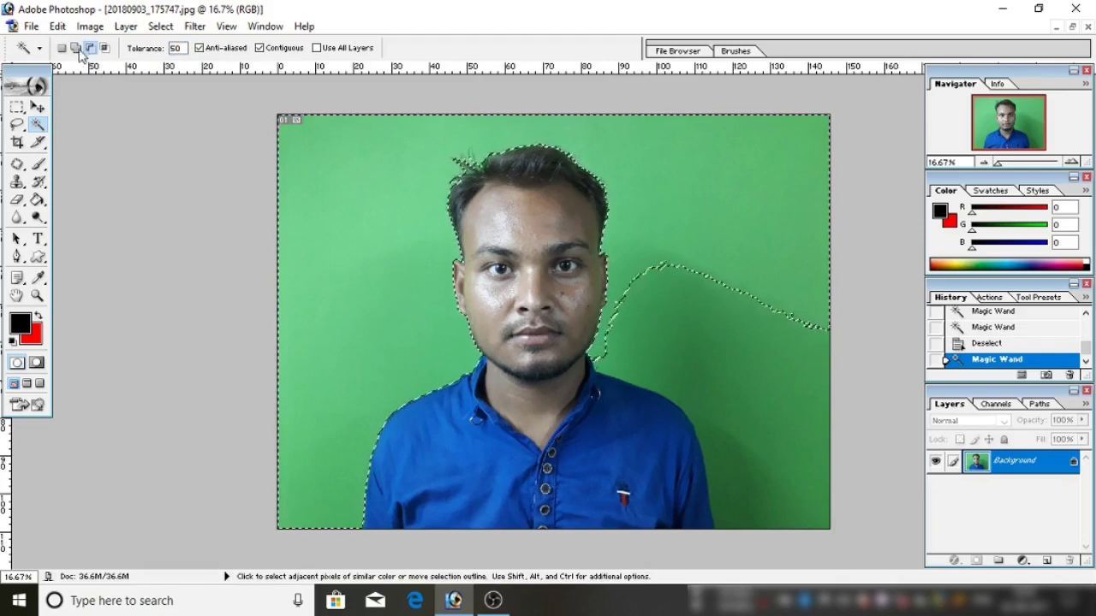
{"action": "left_click", "coordinate": [698, 340]}
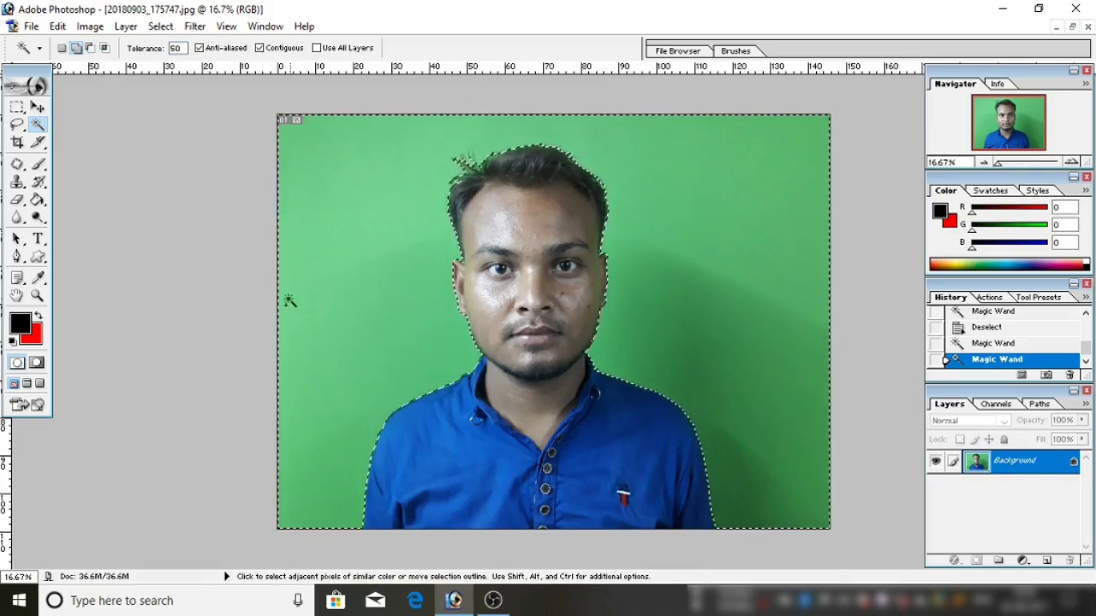
Set the background colour to blue 0033FF and fill the selected wall with it
{"action": "left_click", "coordinate": [36, 335]}
{"action": "left_click_drag", "start_coordinate": [861, 314], "coordinate": [858, 287]}
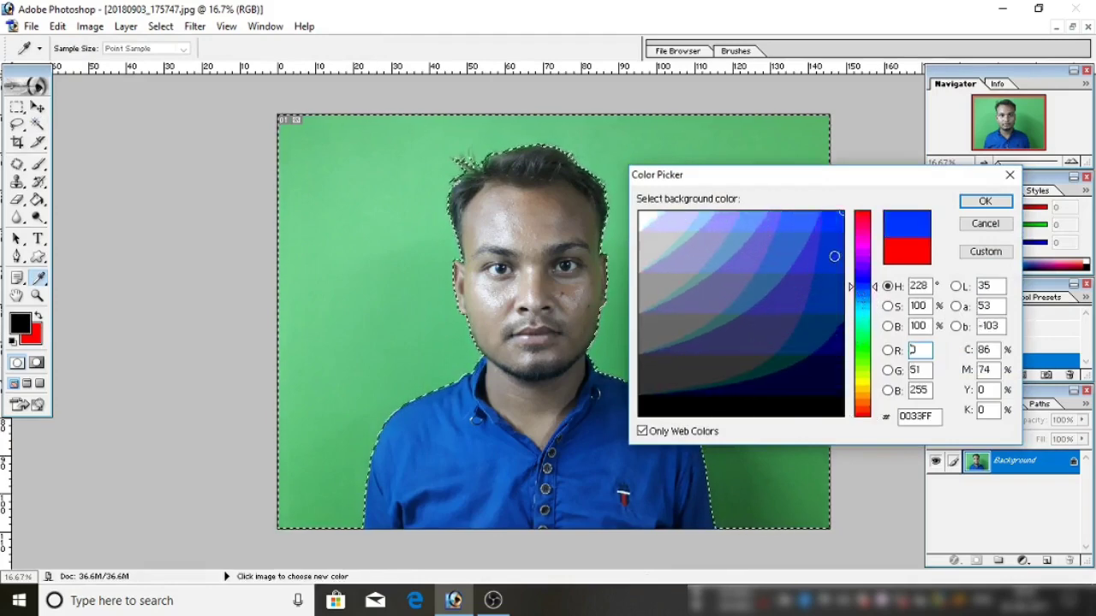
{"action": "left_click", "coordinate": [981, 201]}
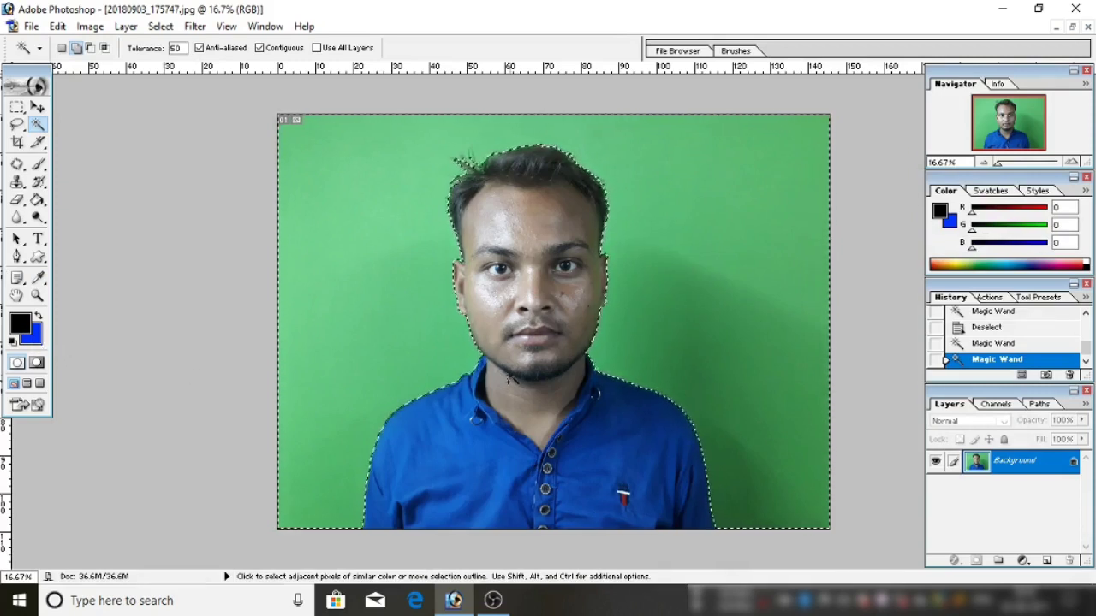
{"action": "key", "text": "ctrl+BackSpace"}
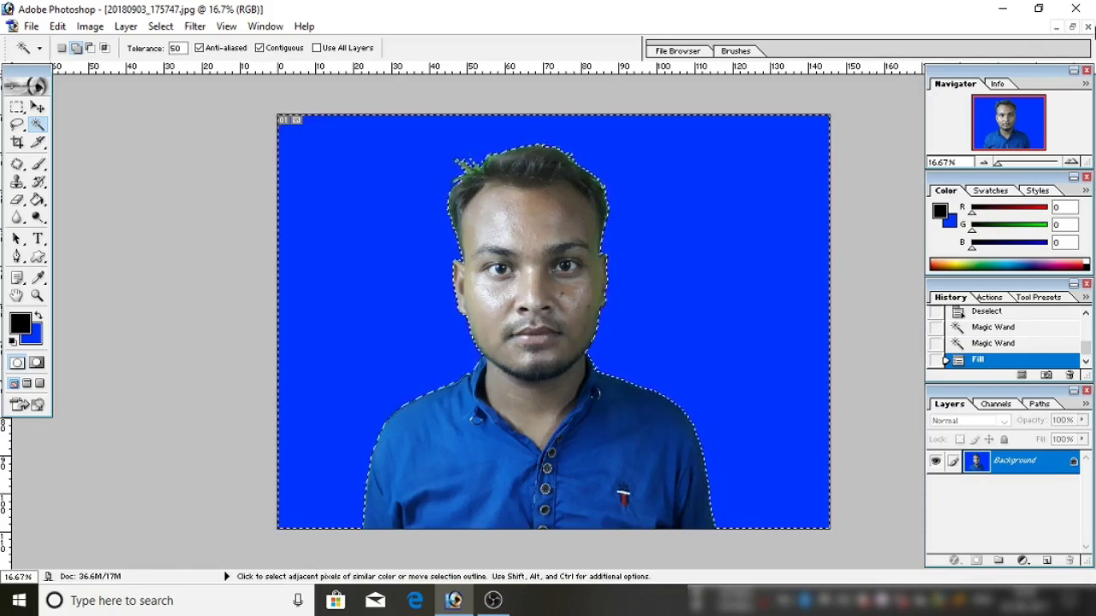
Close 20180903_175747.jpg without saving the changes
{"action": "left_click", "coordinate": [1087, 27]}
{"action": "left_click", "coordinate": [548, 237]}
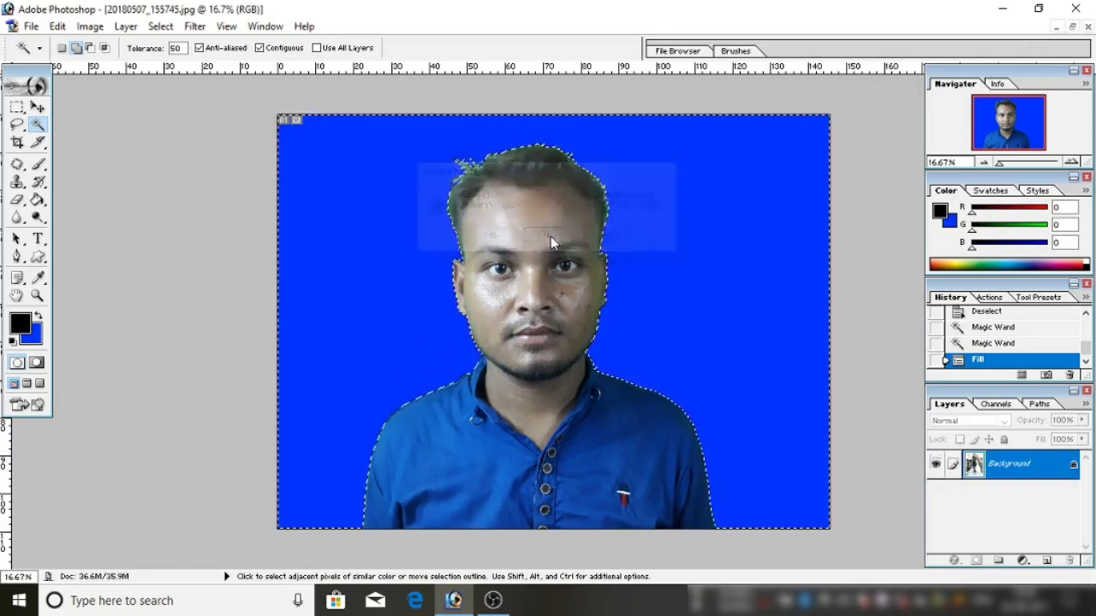